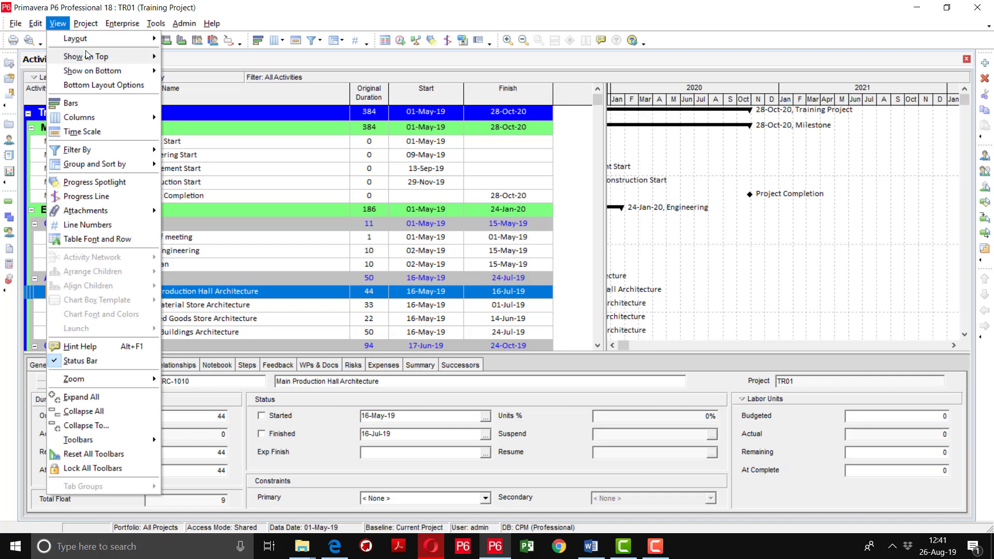
Open the Gantt chart's bar definitions and turn on display of the Primary Baseline bar
click(84, 102)
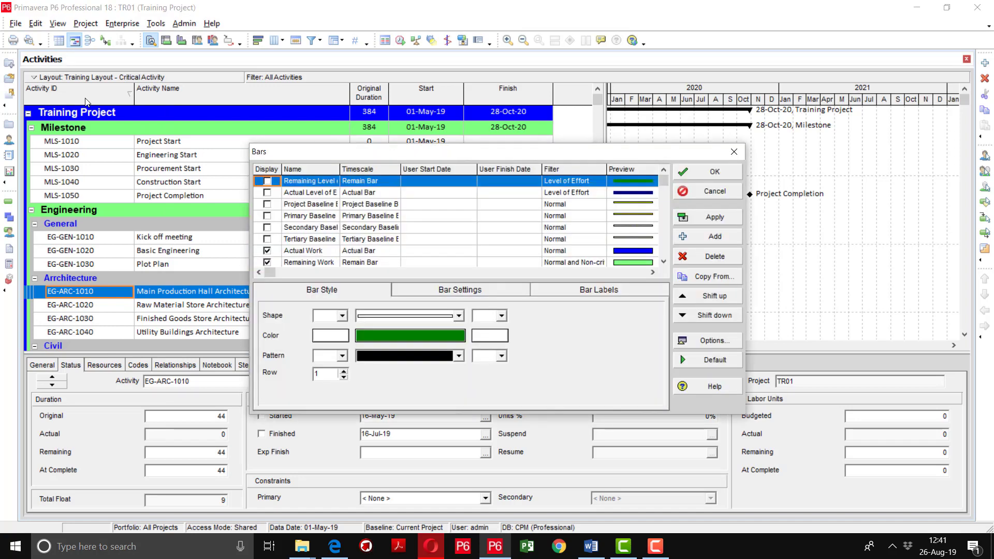
click(736, 152)
right_click(740, 155)
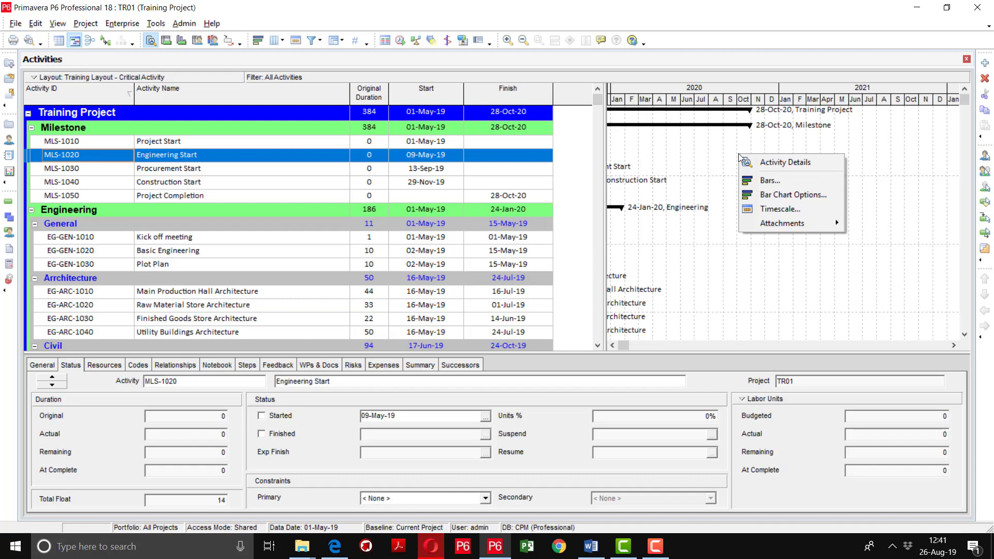
click(760, 186)
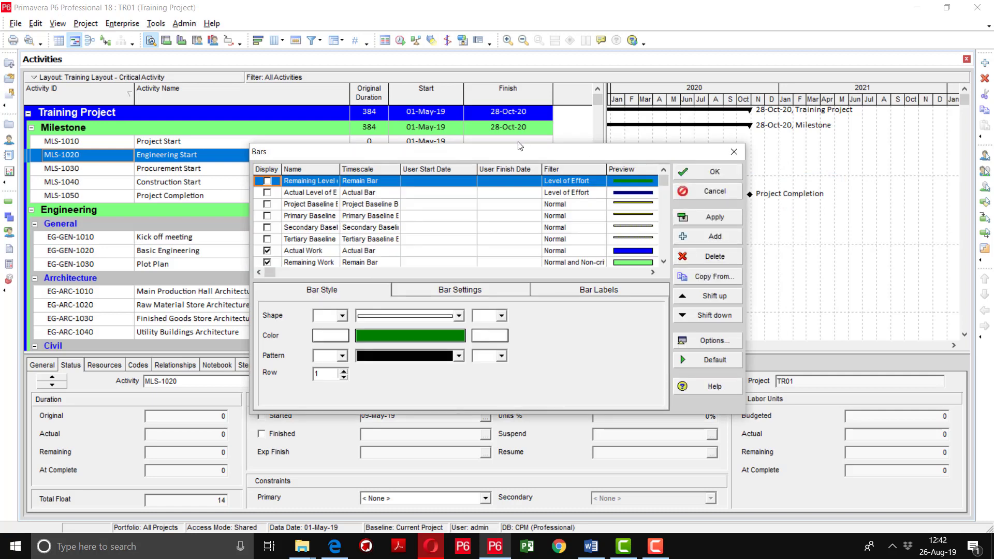
drag(496, 154, 481, 110)
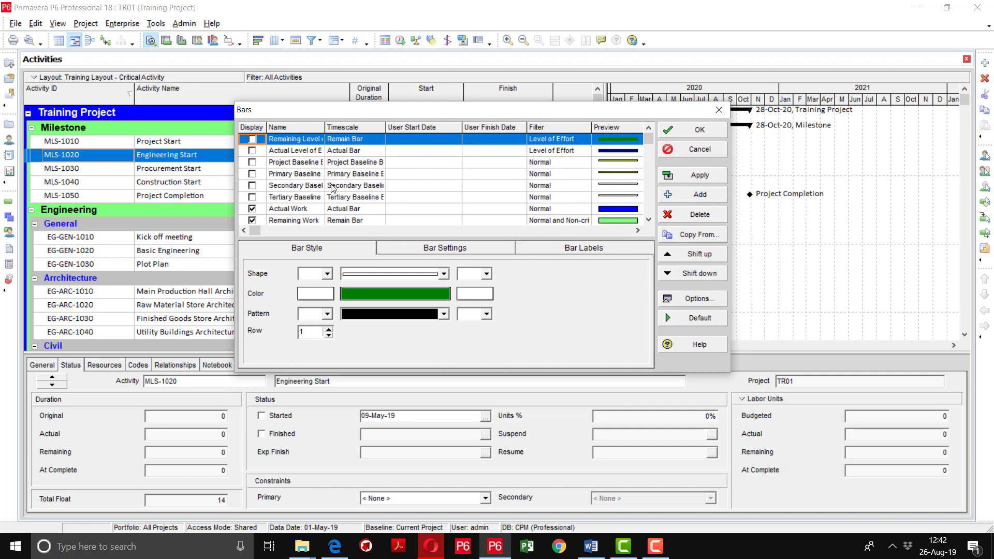
click(307, 208)
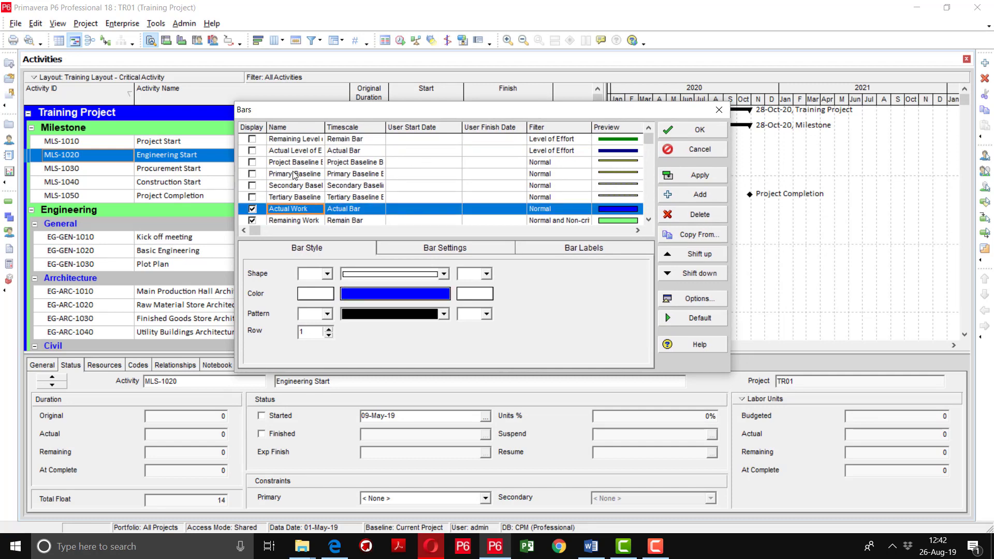
click(255, 176)
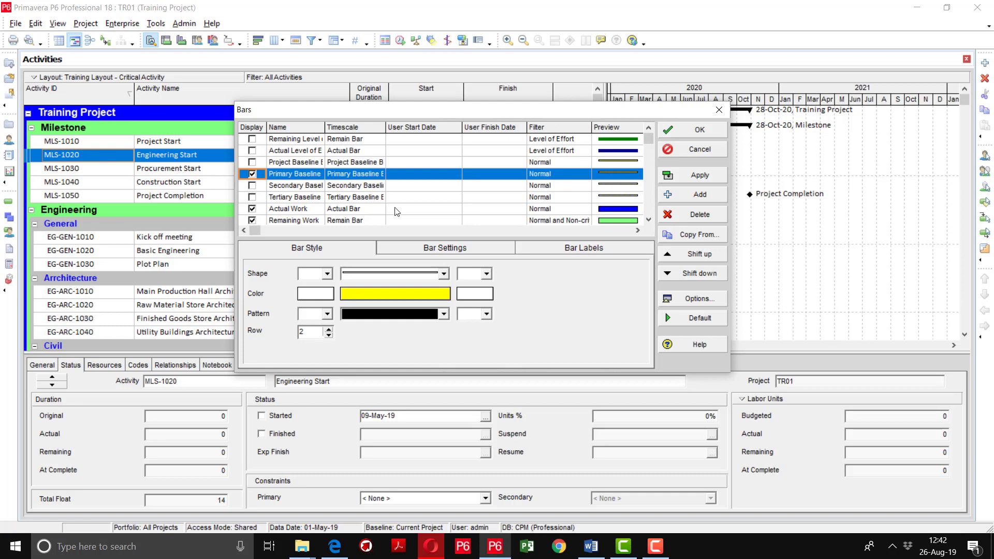
Give the Primary Baseline bar the full-height bar shape and a light yellow color
click(401, 275)
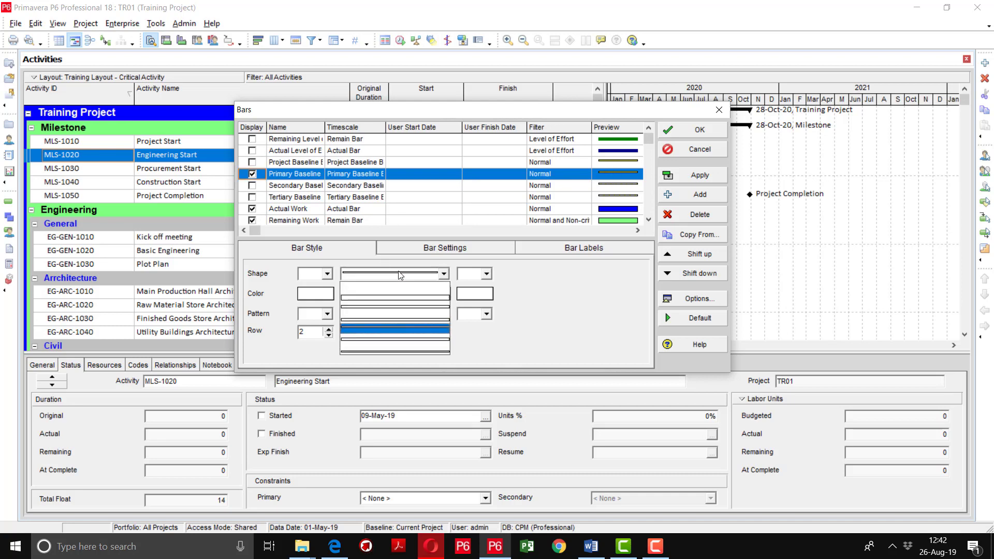
click(399, 286)
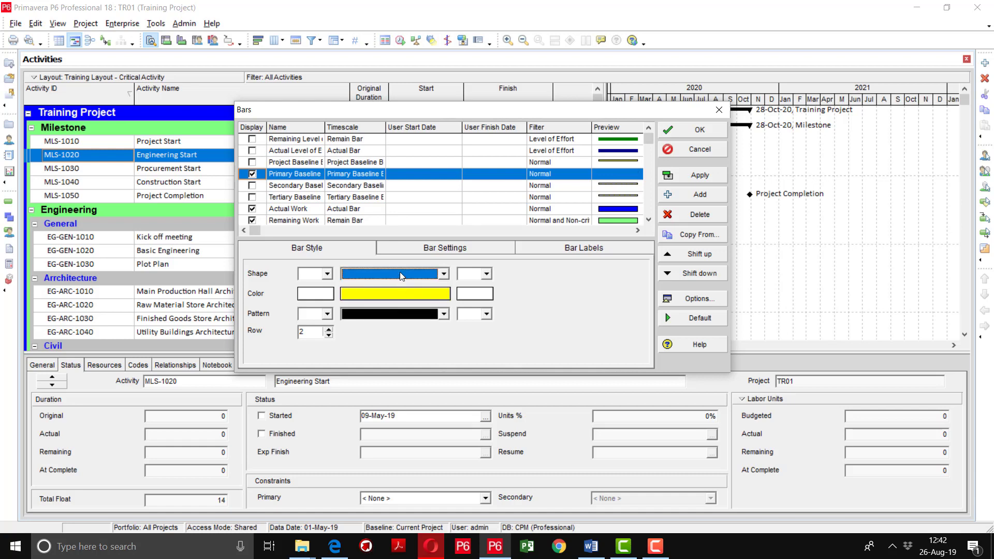
click(399, 276)
click(400, 296)
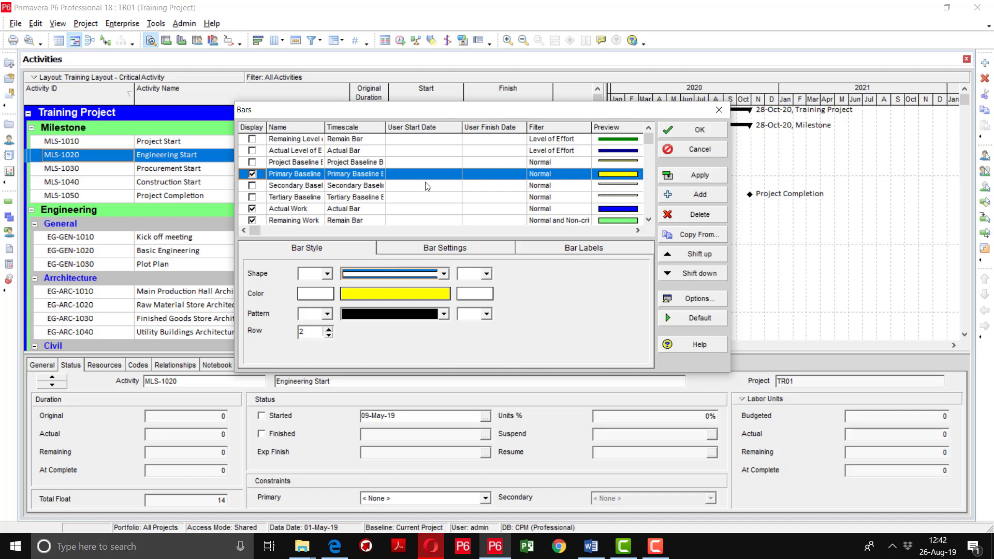
click(397, 294)
click(454, 155)
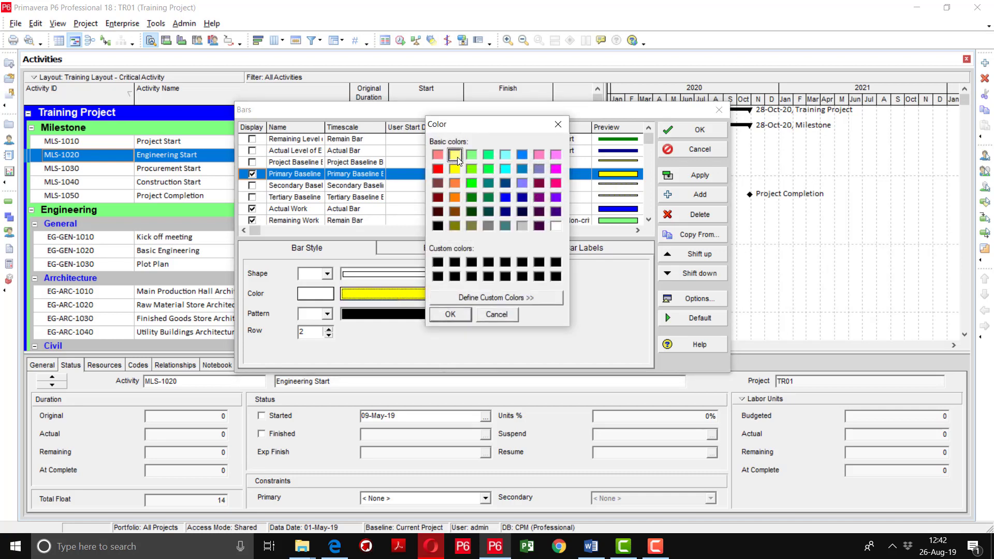
click(451, 315)
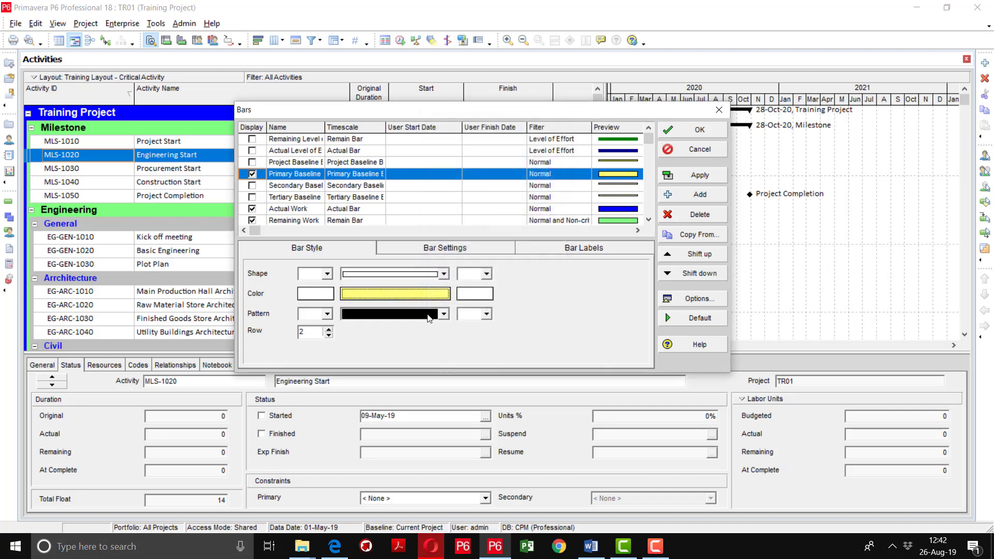
Try a vertical-line pattern on the Primary Baseline bar and restore its solid fill
click(429, 315)
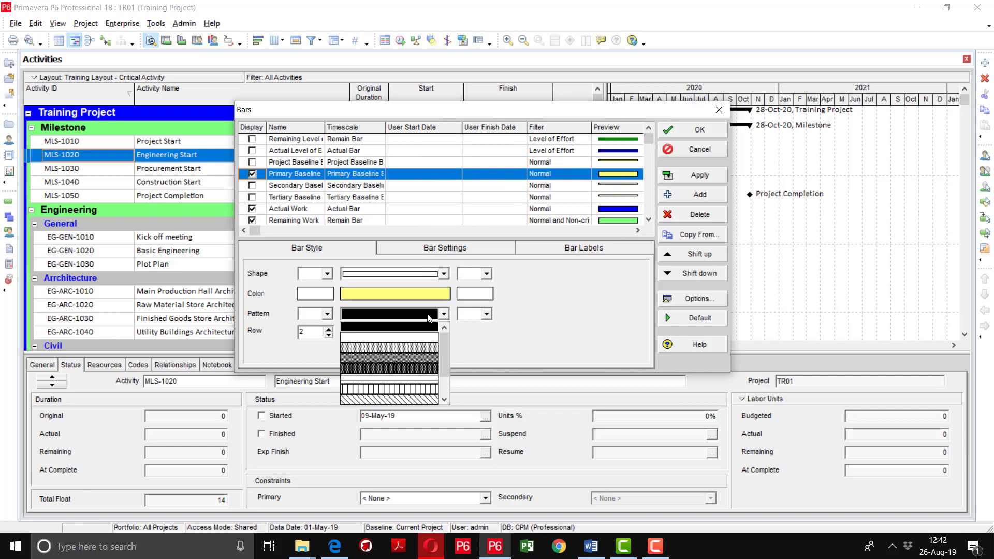
click(417, 383)
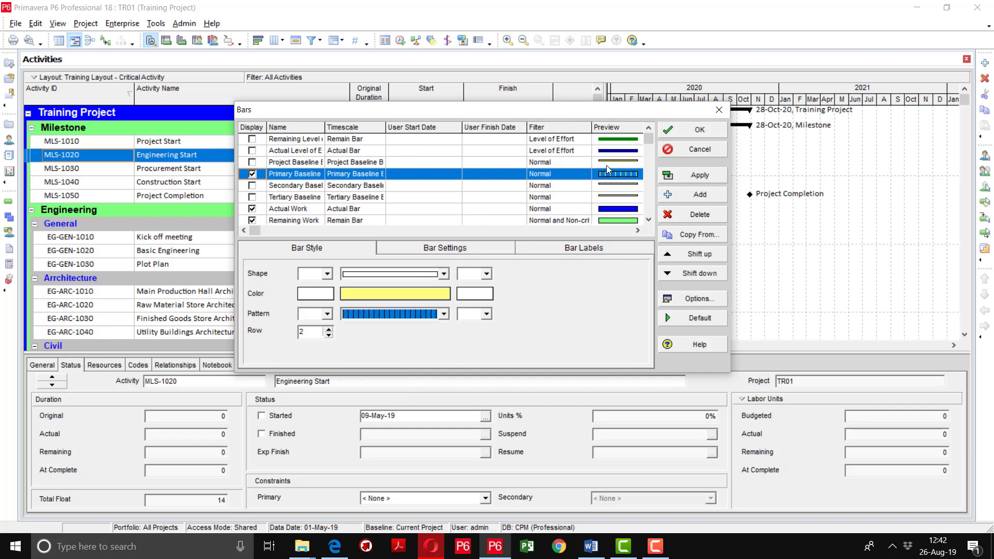
click(420, 315)
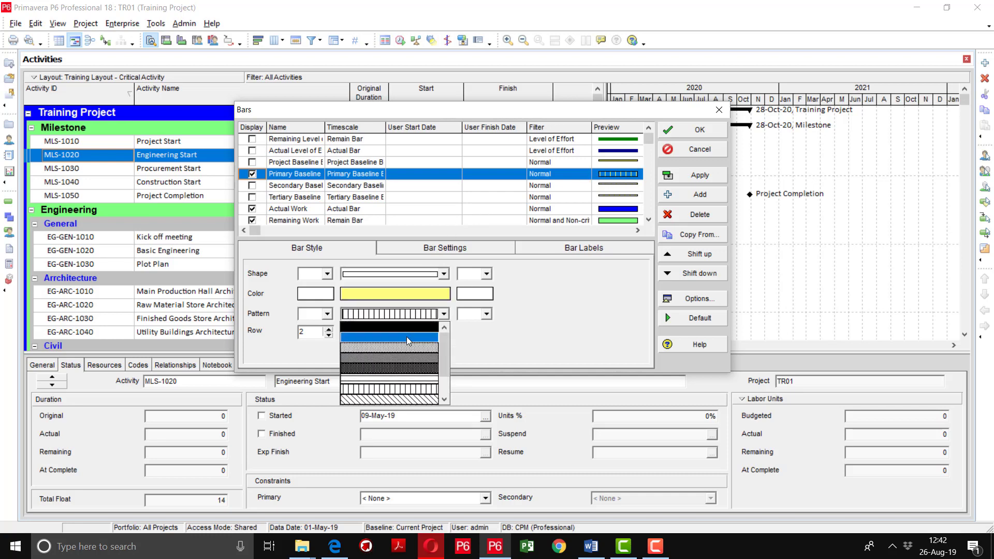
click(407, 327)
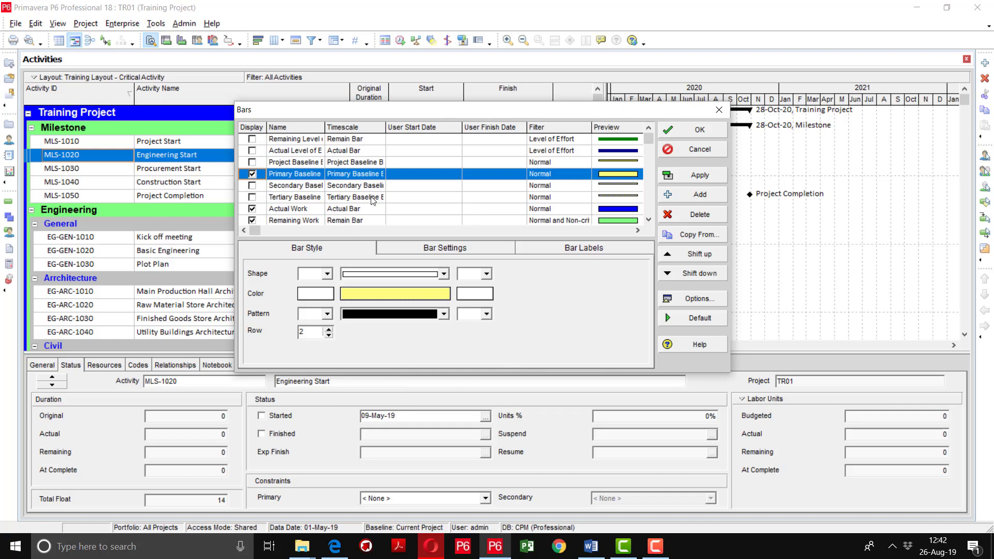
Check the row numbers assigned to the Remaining Work, Actual Work and Primary Baseline bars
drag(415, 114, 300, 106)
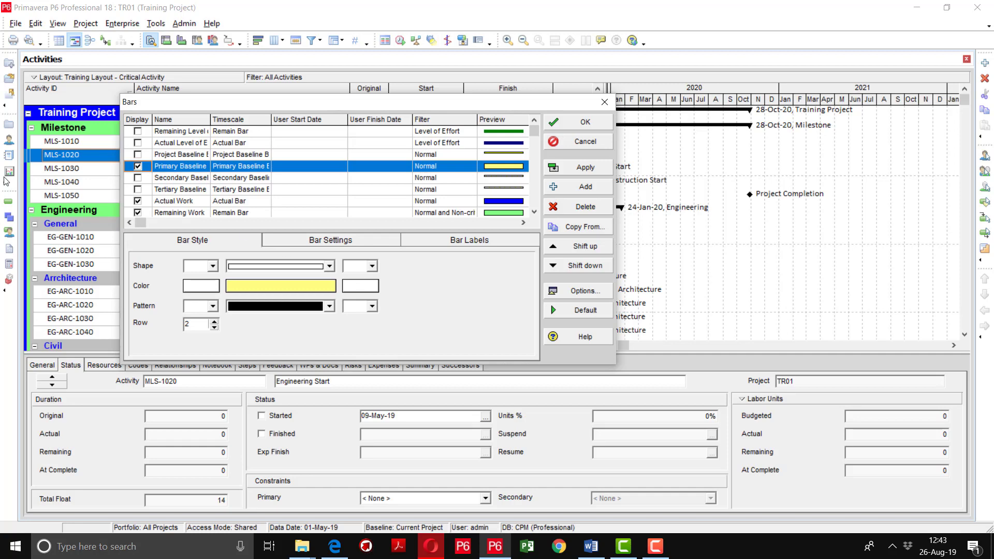
click(180, 212)
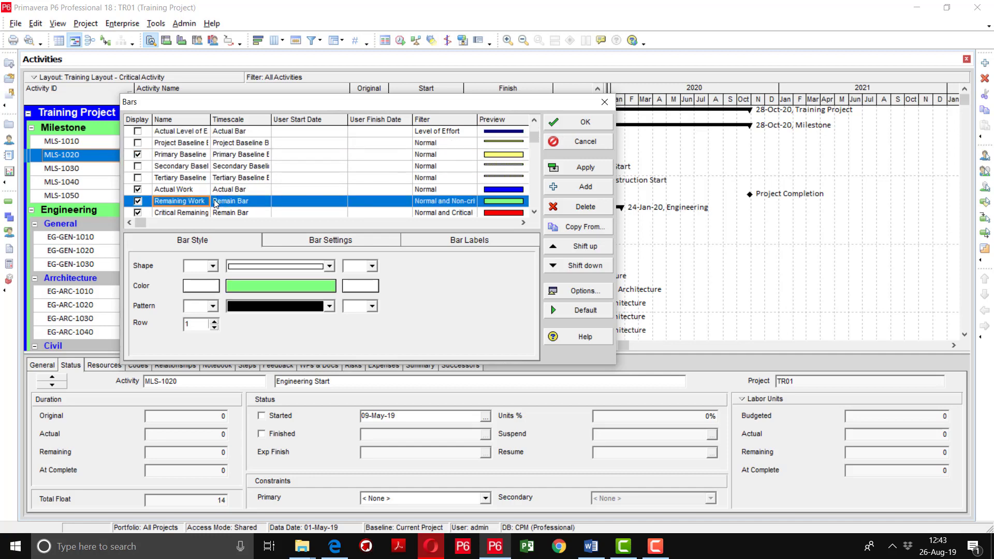
click(178, 190)
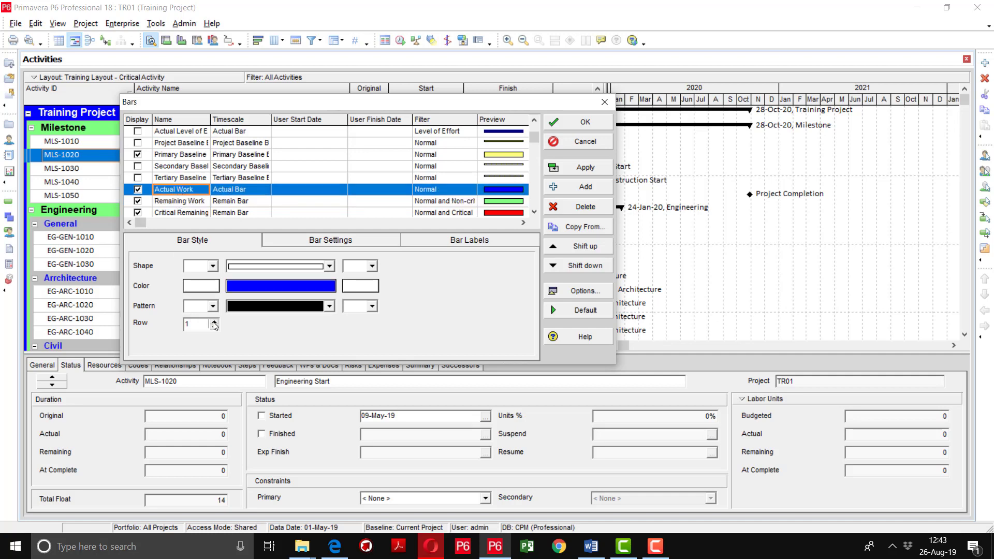
click(174, 155)
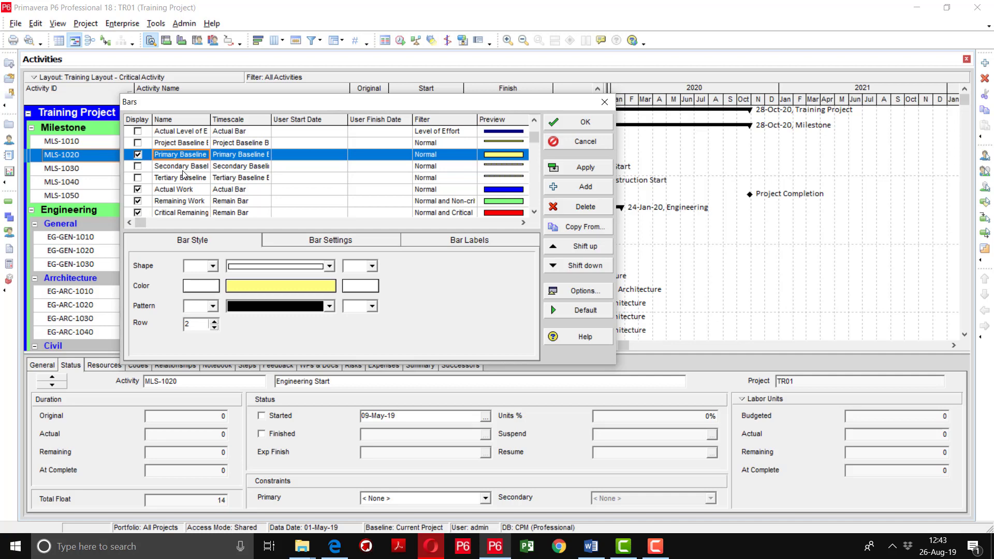
Apply and confirm the bar changes, and show the 2019 activity bars in the Gantt chart
drag(332, 106, 222, 99)
click(450, 159)
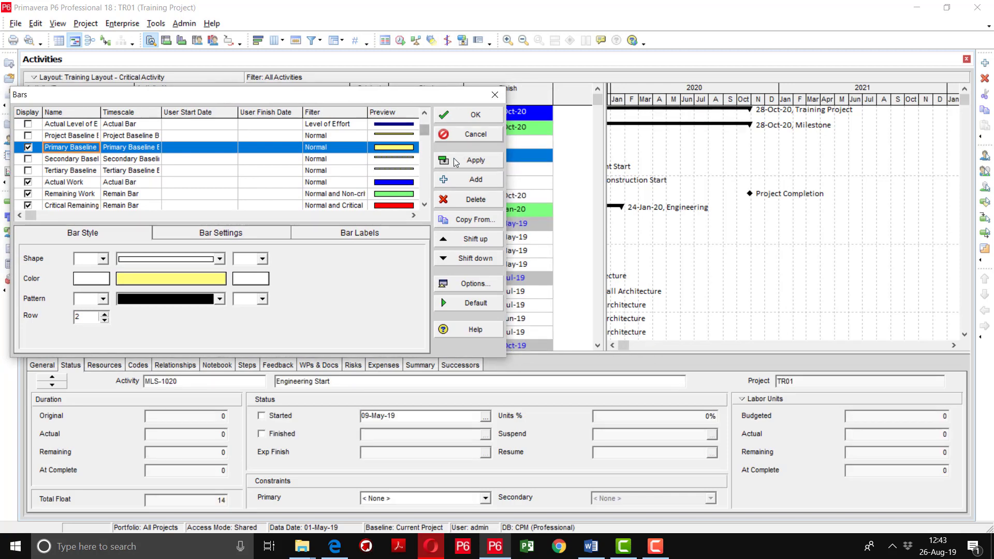
click(475, 114)
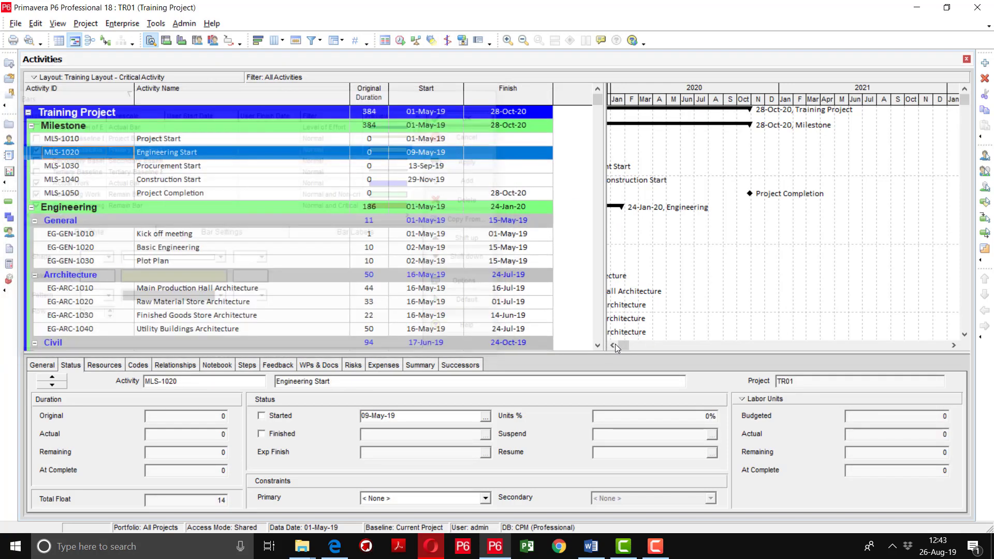
click(616, 344)
scroll(656, 291, down, 1)
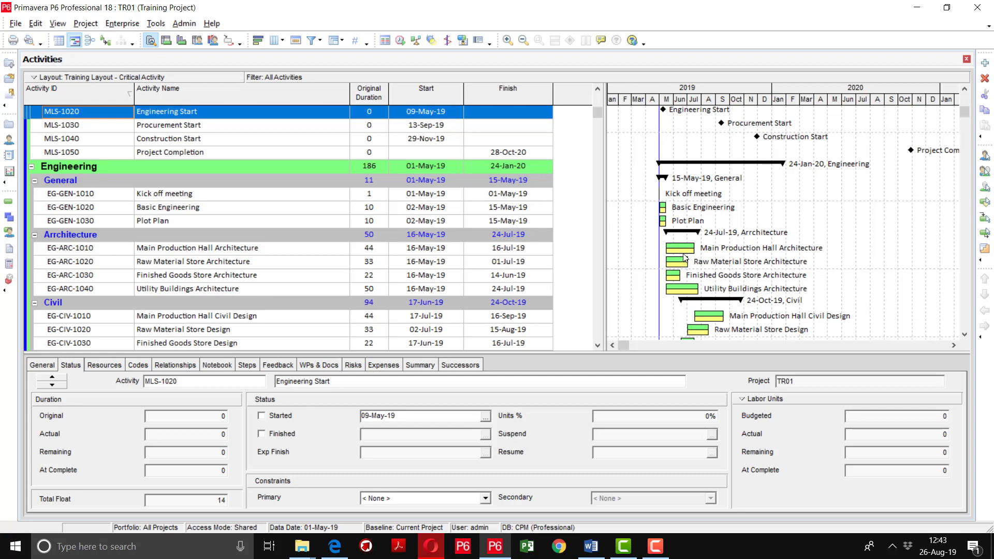
Reopen the bar definitions and place the Primary Baseline bar on row 1 and the Actual Work bar on row 2
right_click(830, 201)
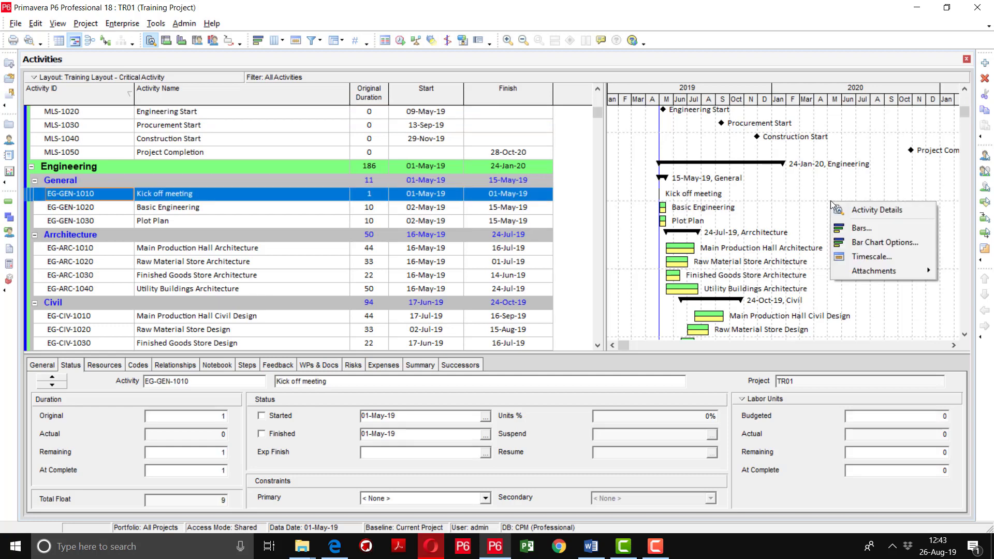
click(845, 229)
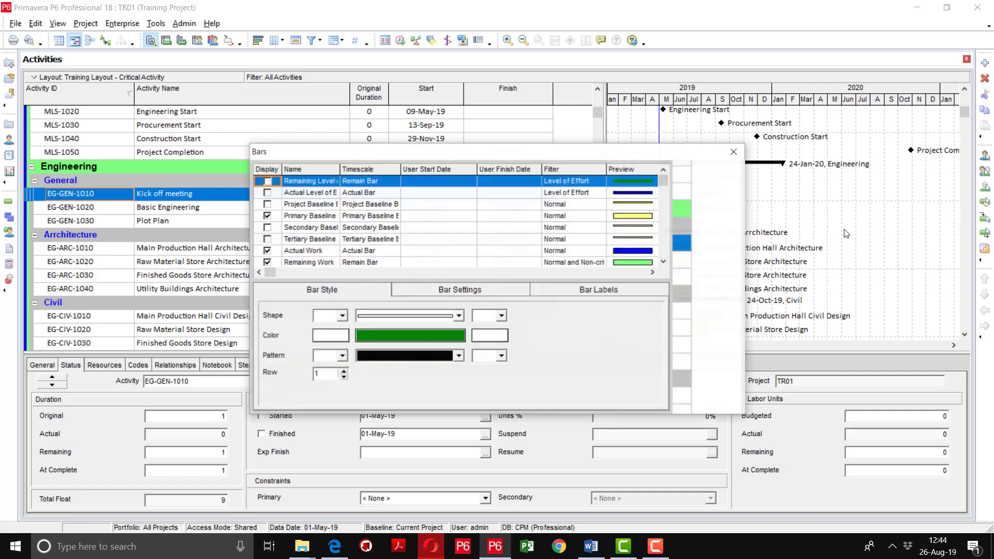
click(303, 218)
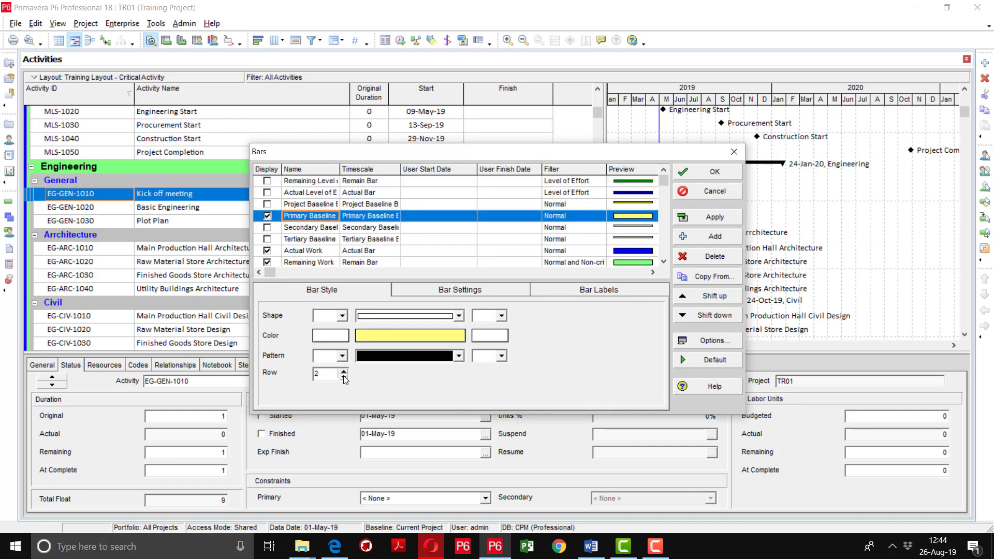
click(311, 254)
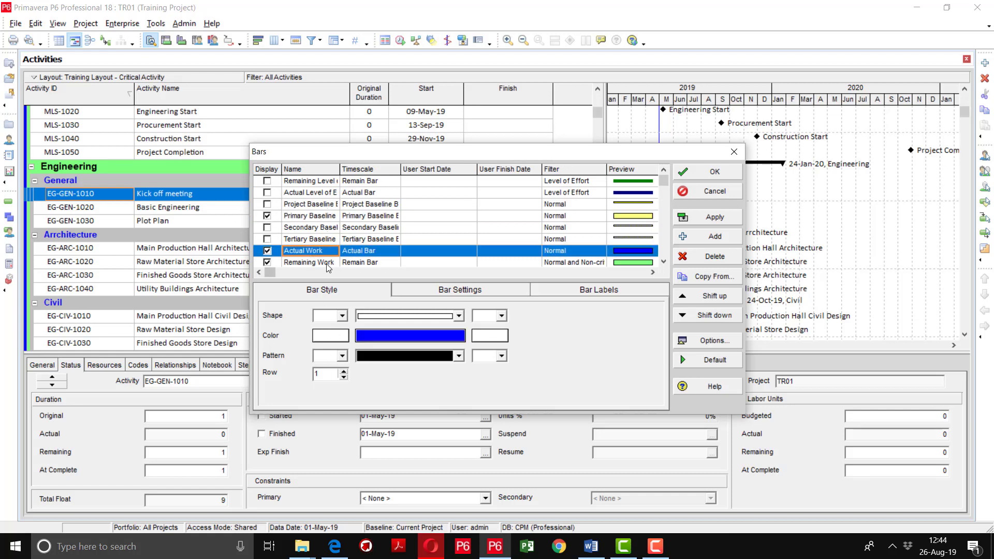
click(344, 377)
text(2)
Set the Remaining Work and Critical Remaining Work bars to row 2 and apply the bar changes to the chart
click(321, 263)
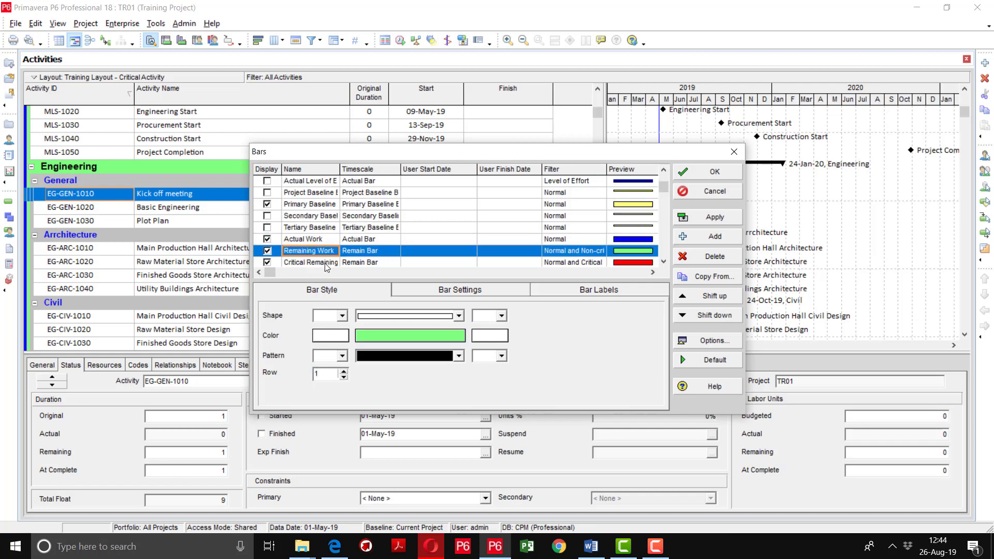
click(344, 372)
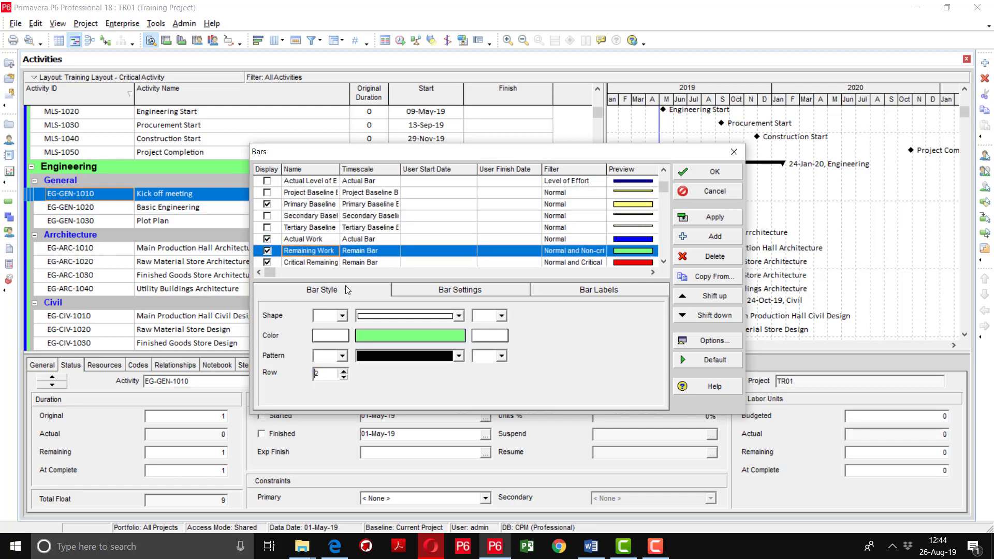
click(665, 262)
click(664, 262)
click(314, 239)
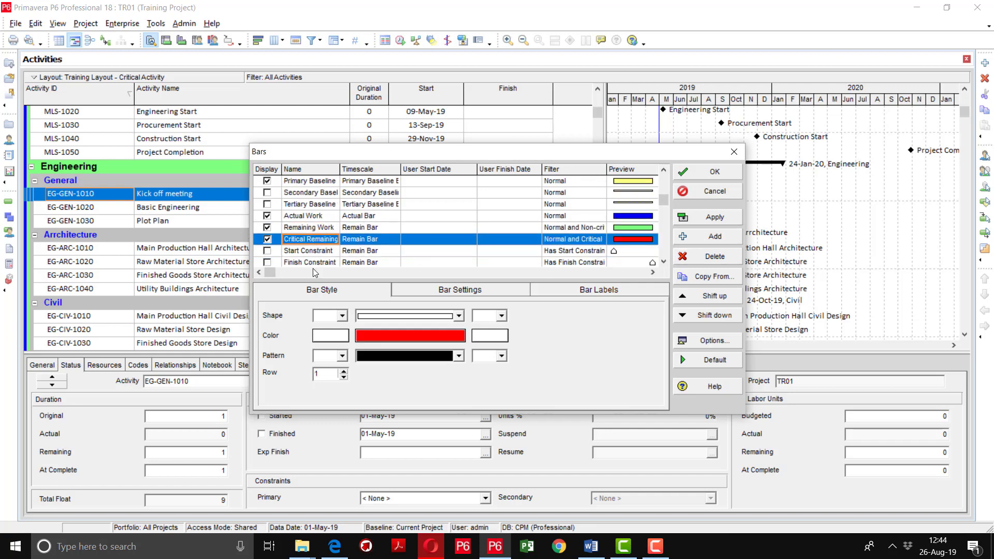
click(343, 372)
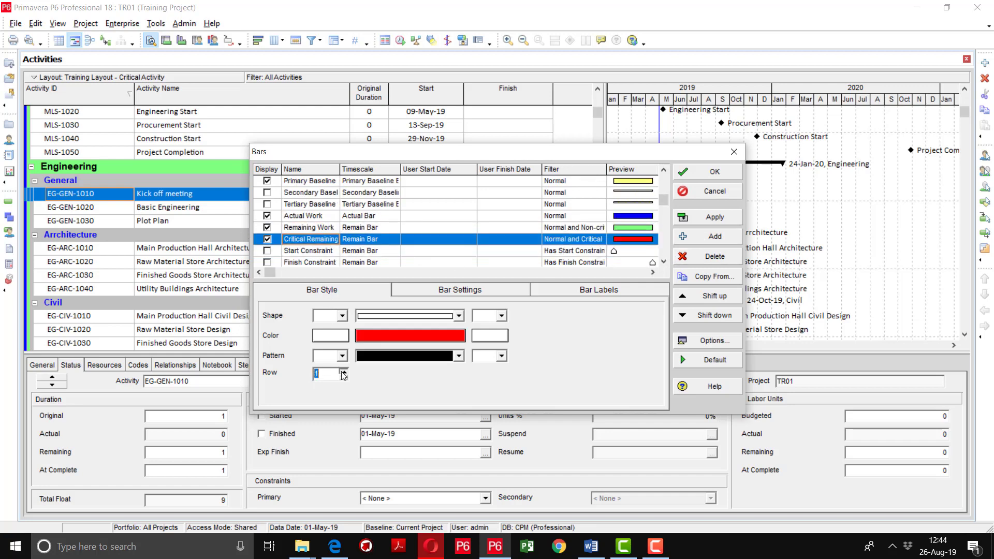
click(725, 222)
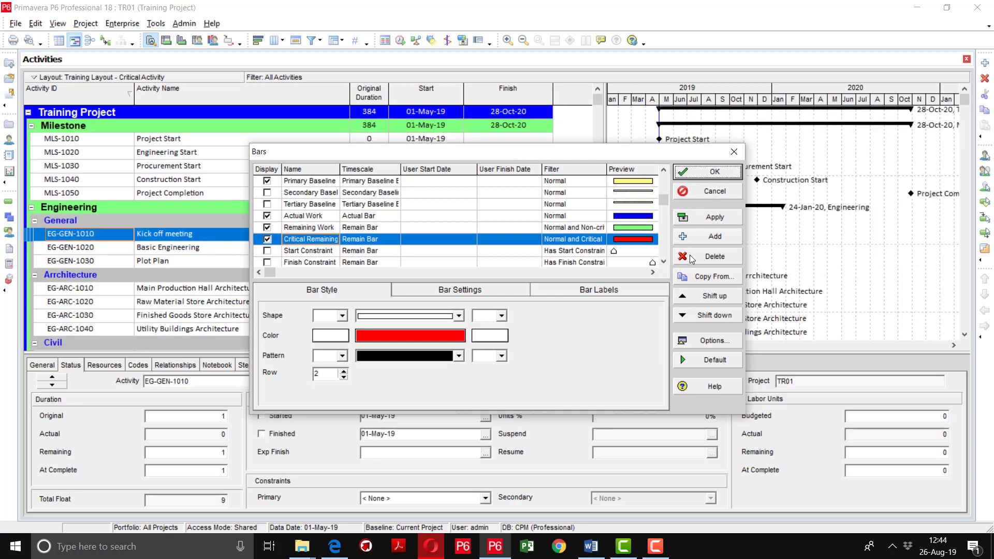
click(712, 172)
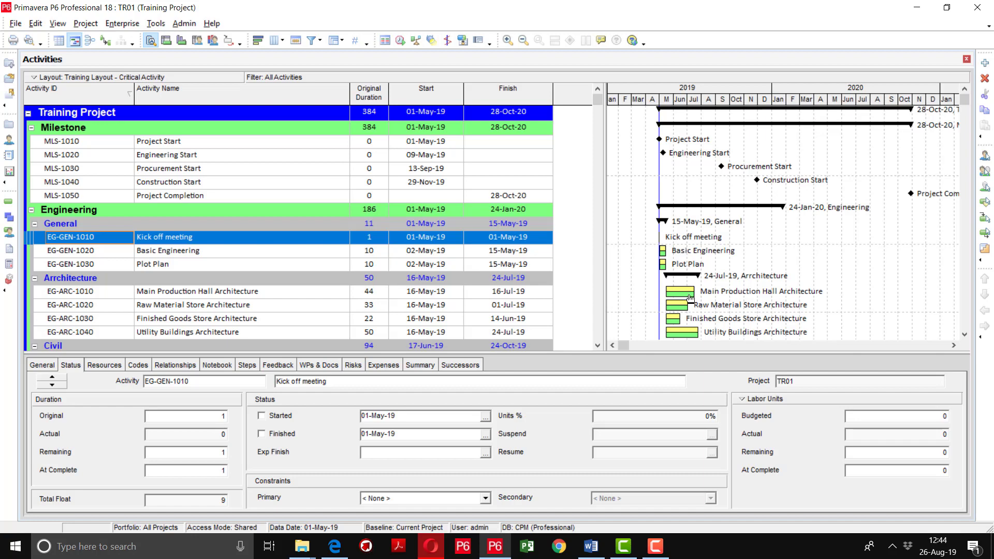
Reopen the bar definitions and add a label entry at the Right position for the Remaining Level of Effort bar
right_click(826, 228)
click(849, 253)
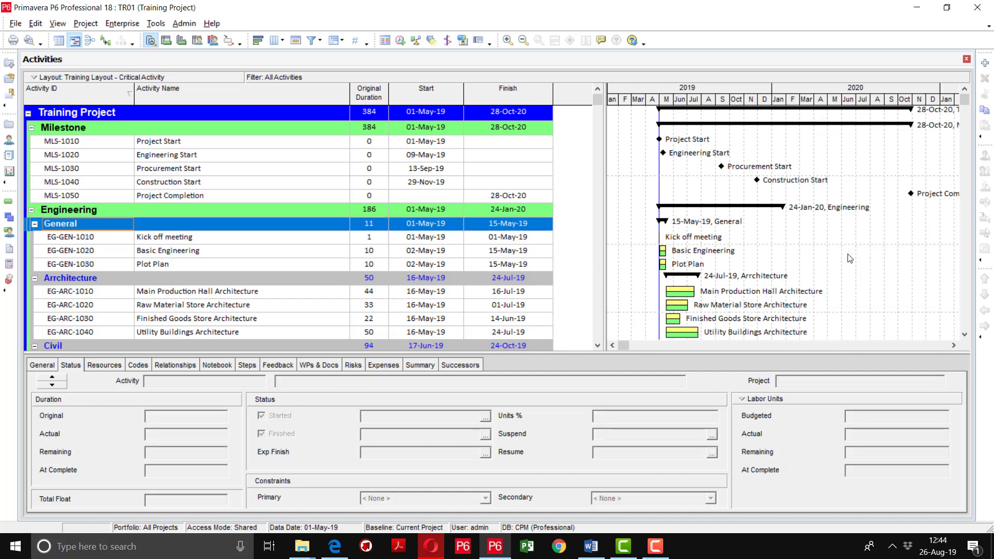
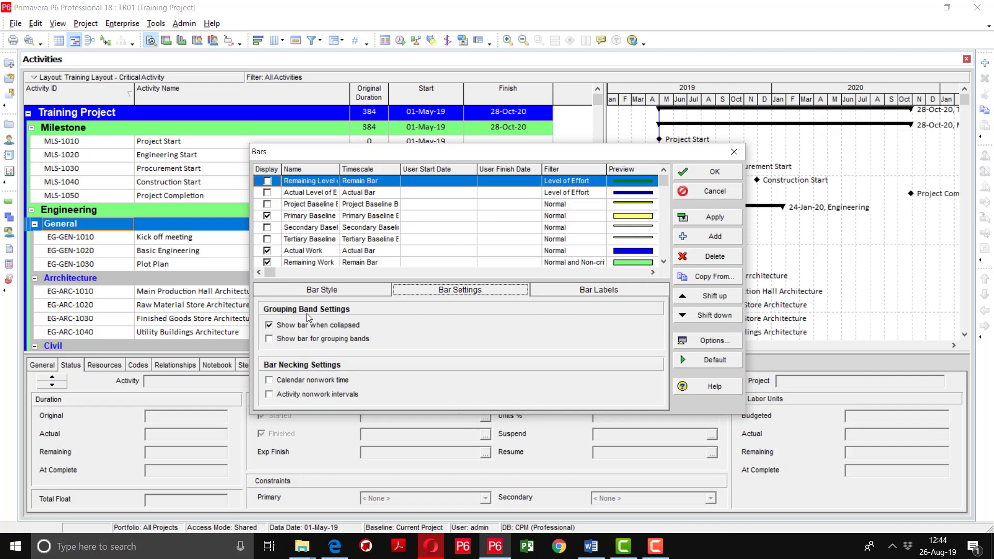
click(607, 291)
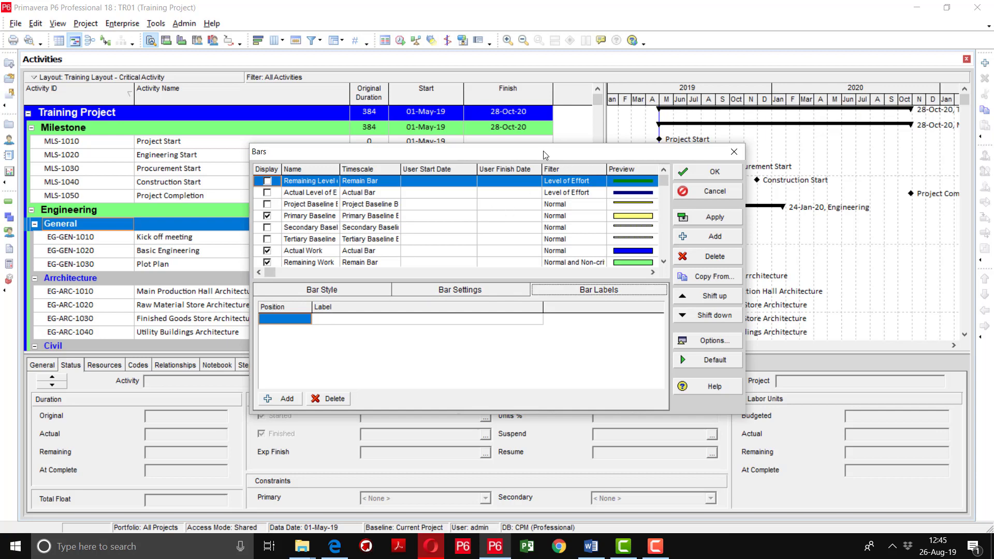
drag(543, 150, 432, 119)
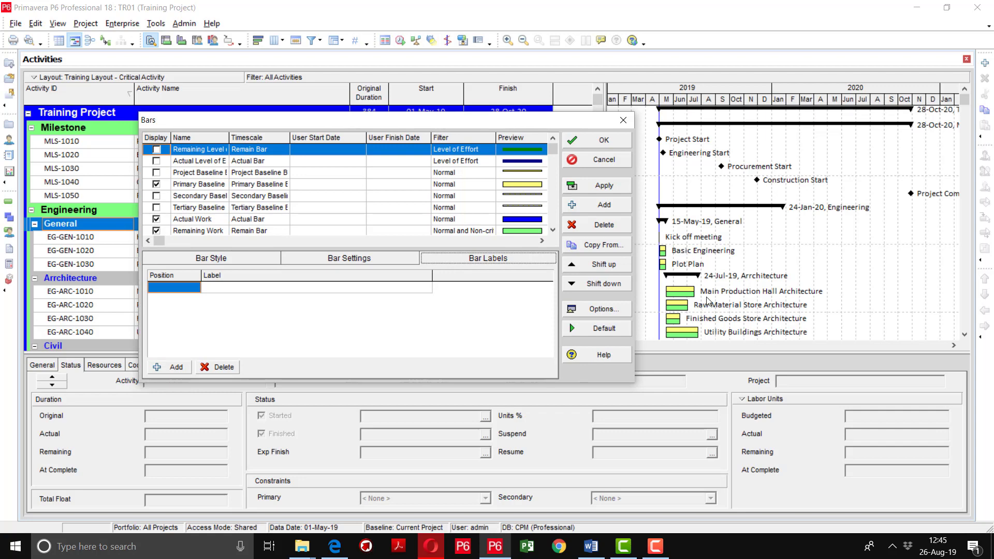
click(185, 291)
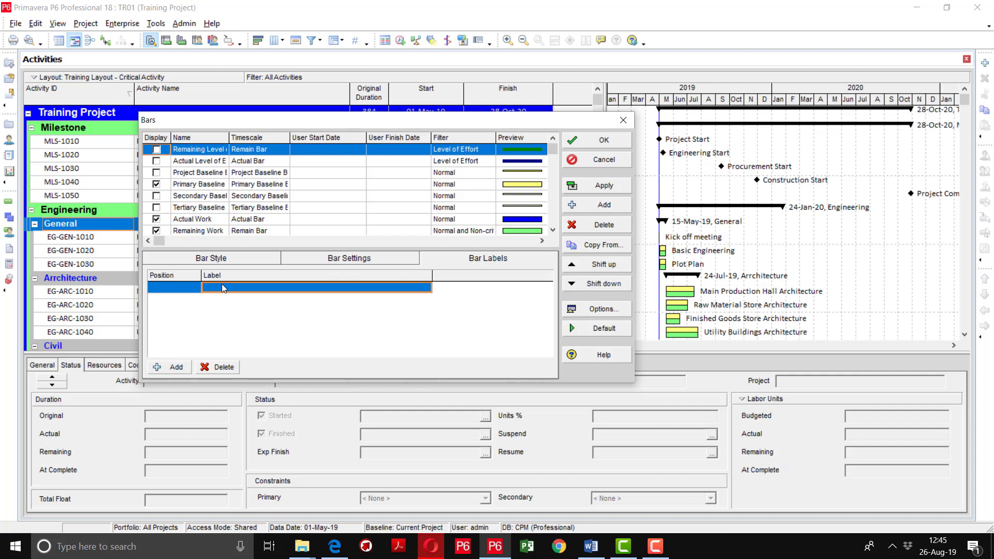
click(167, 367)
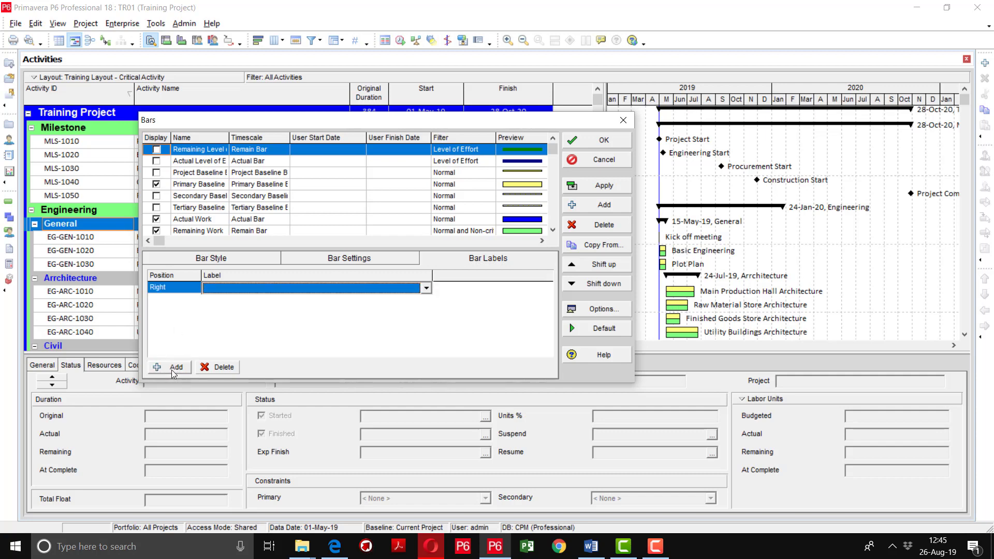
Review the position and field choices for the new bar label, and confirm the bar definitions with the label field blank
click(189, 291)
click(190, 291)
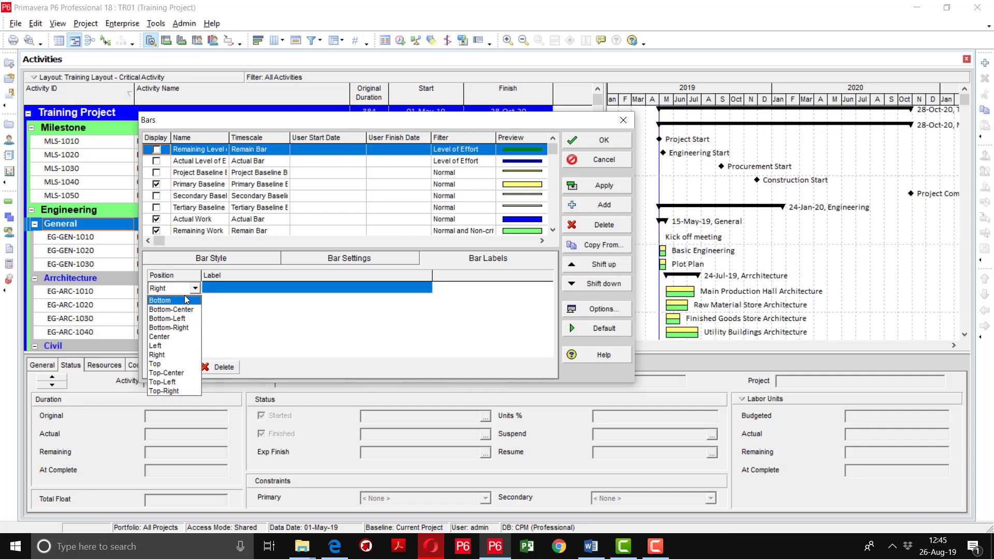
click(253, 286)
click(254, 288)
click(254, 289)
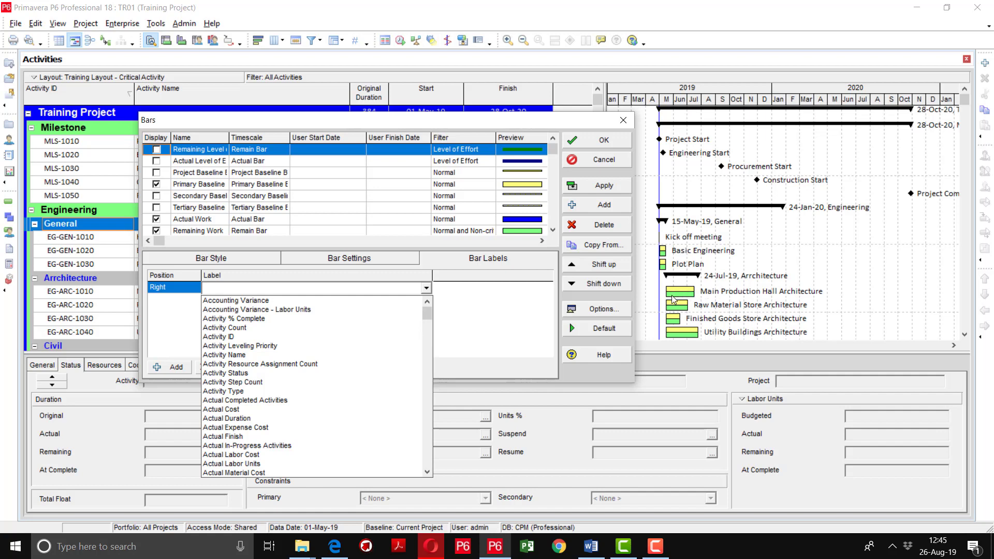
click(501, 310)
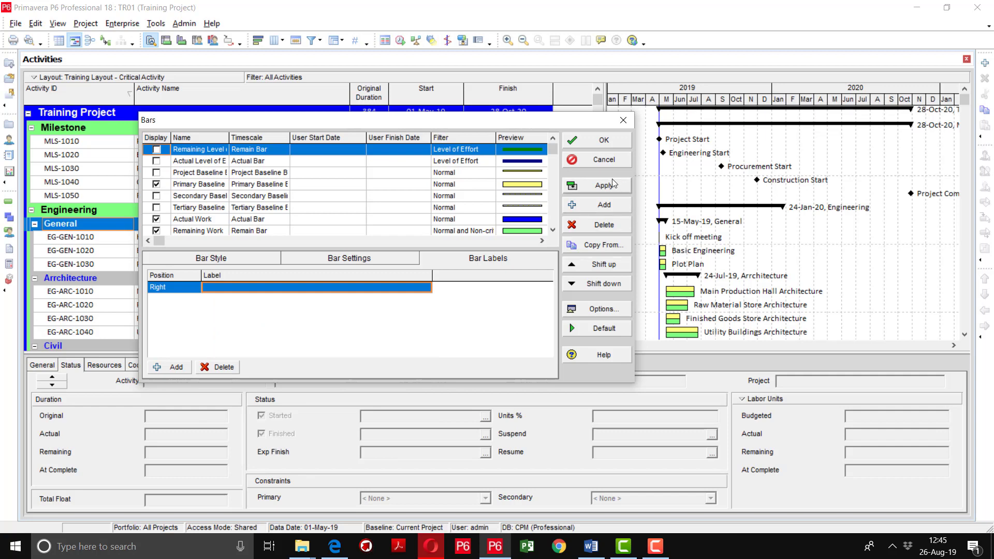
click(604, 140)
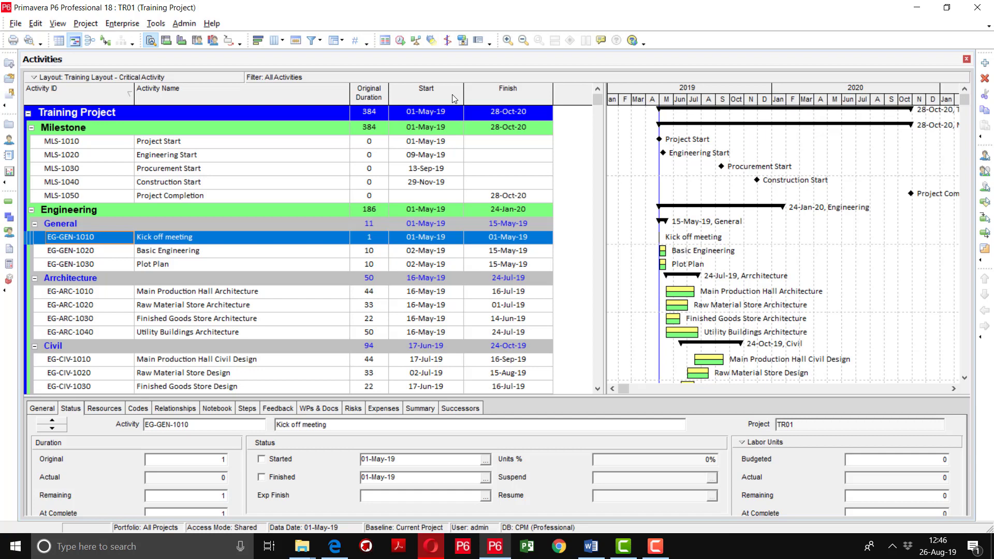
click(275, 41)
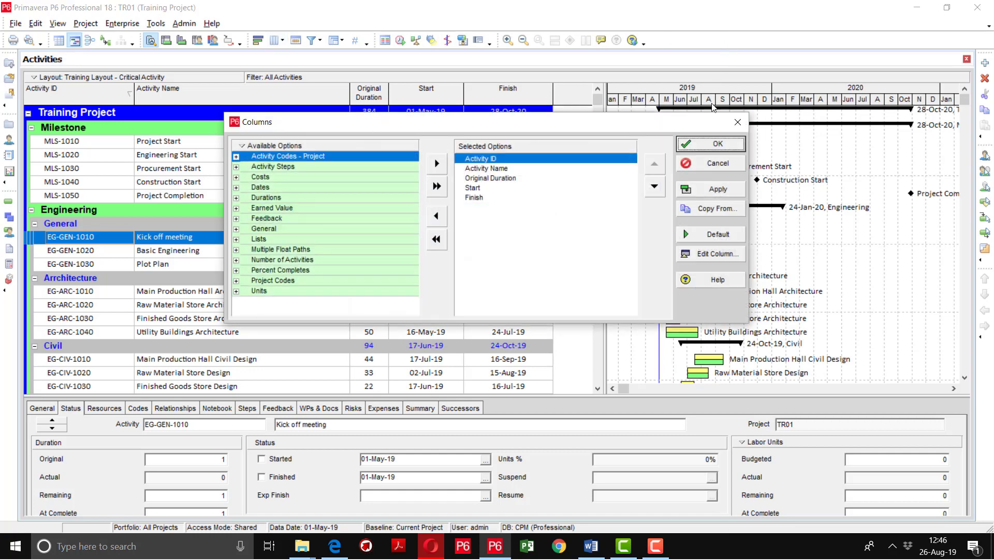
click(737, 122)
click(58, 24)
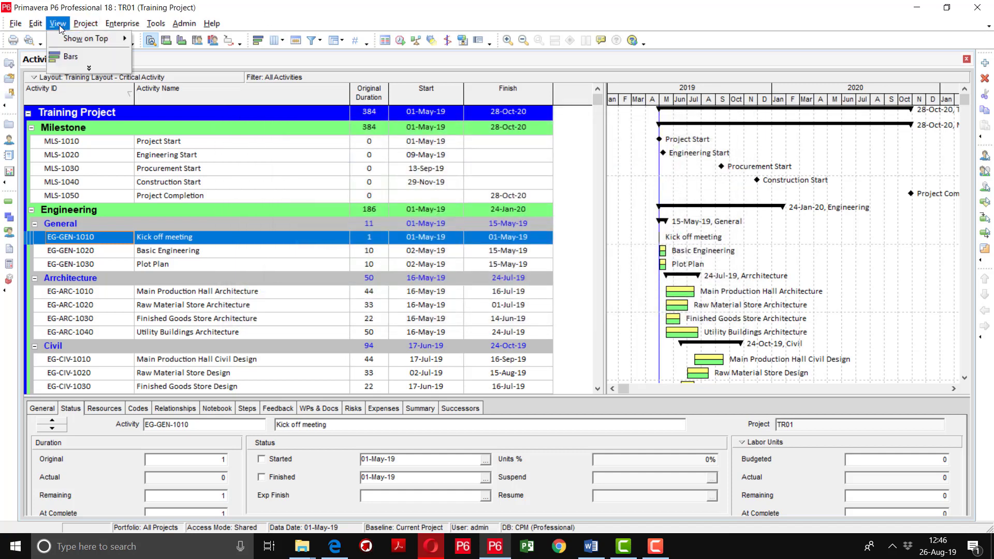
mouse_move(87, 72)
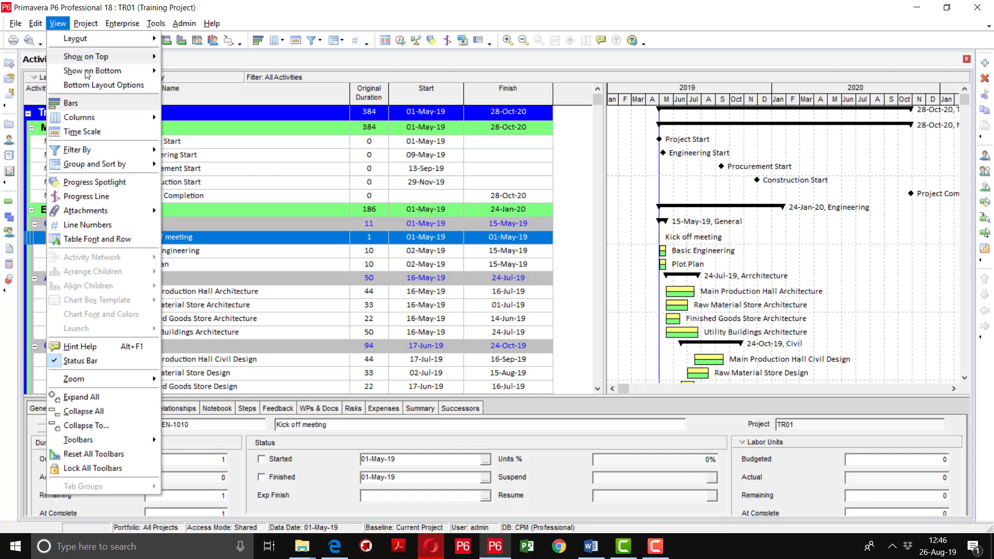
click(96, 119)
click(738, 123)
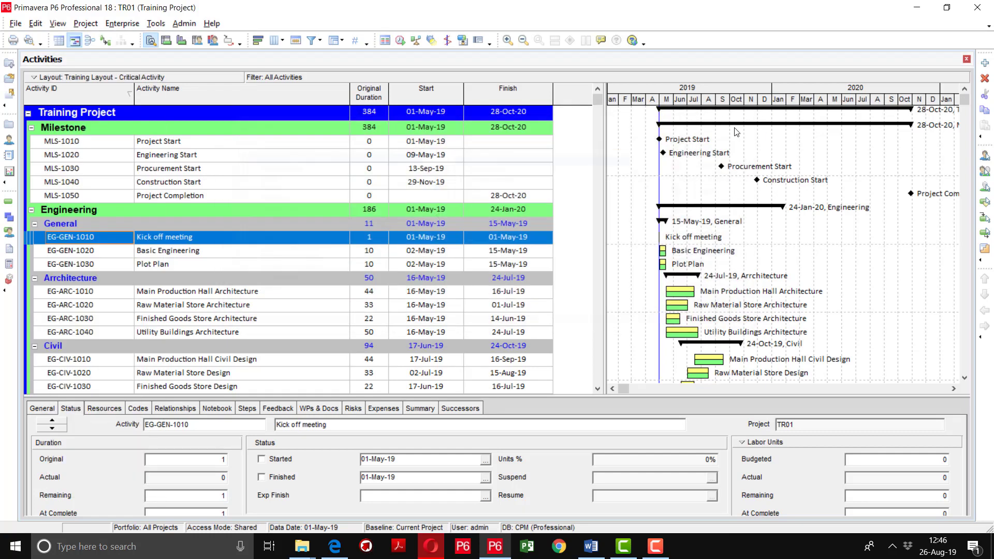
Open the column selection and add the Discipline activity code to the selected columns
right_click(493, 92)
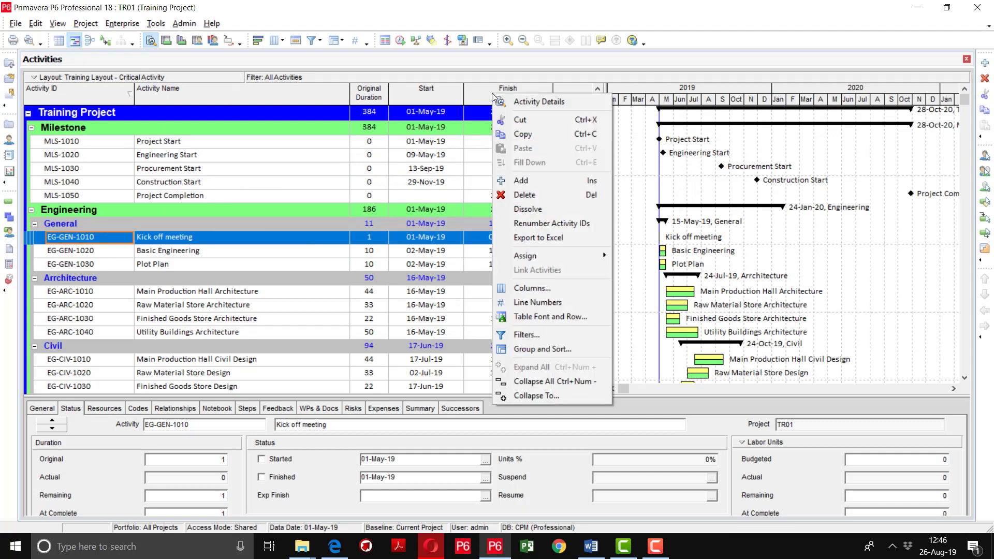
click(538, 289)
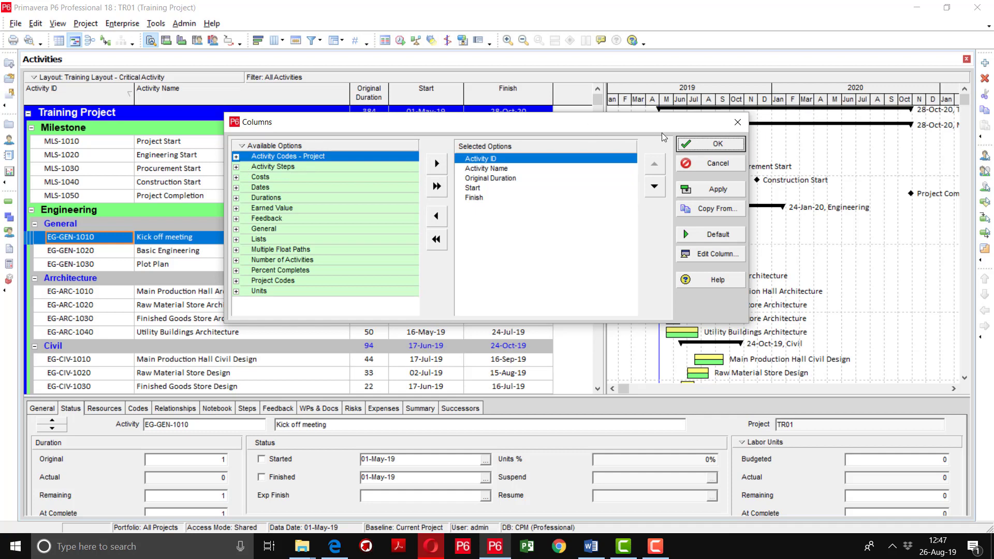
click(237, 156)
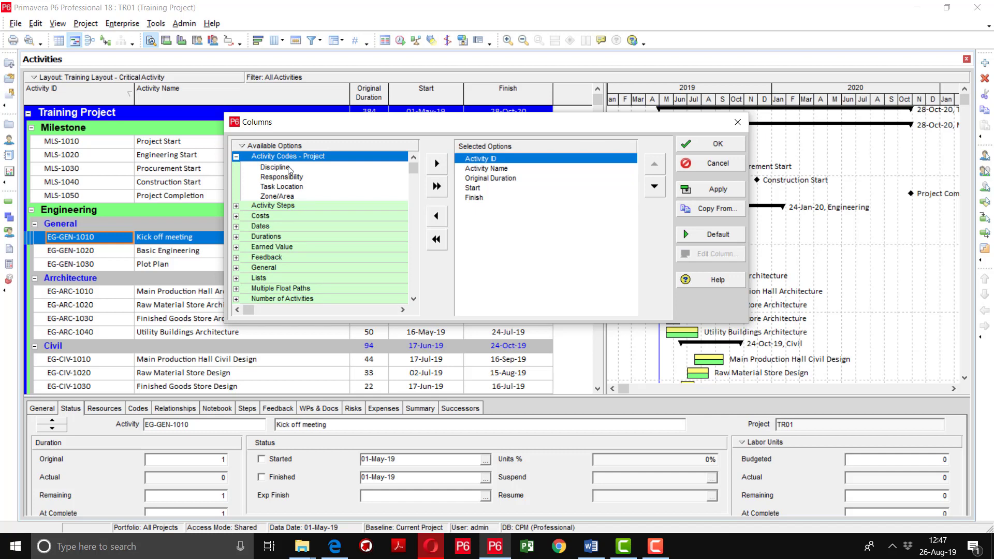
click(287, 167)
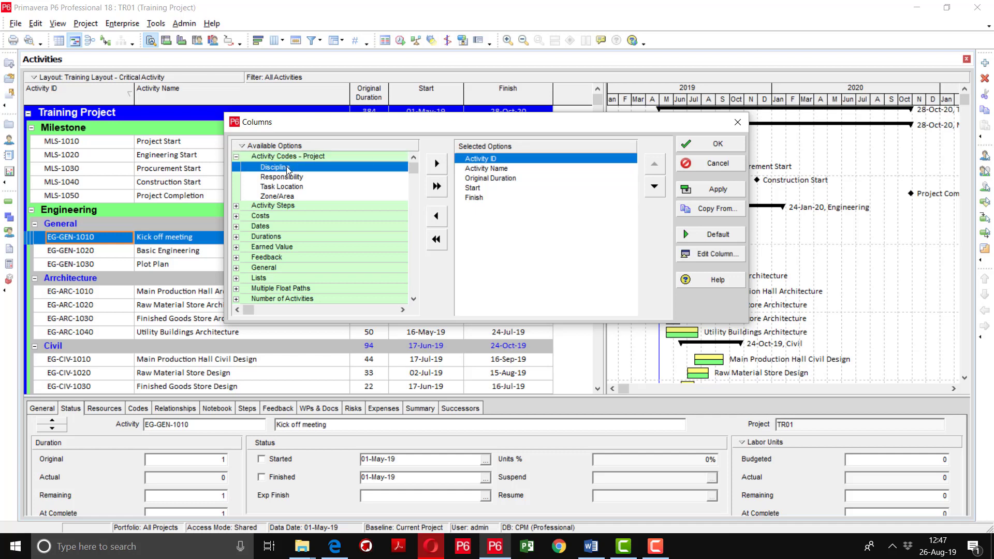
click(436, 164)
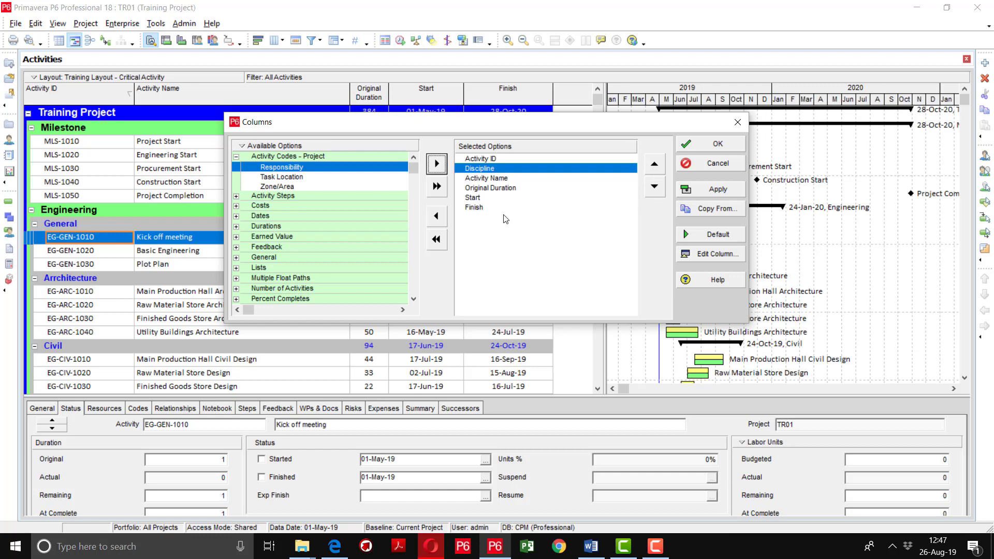
Try placing the Discipline column after Finish and adding all remaining available columns, and discard the column changes
click(483, 207)
click(498, 170)
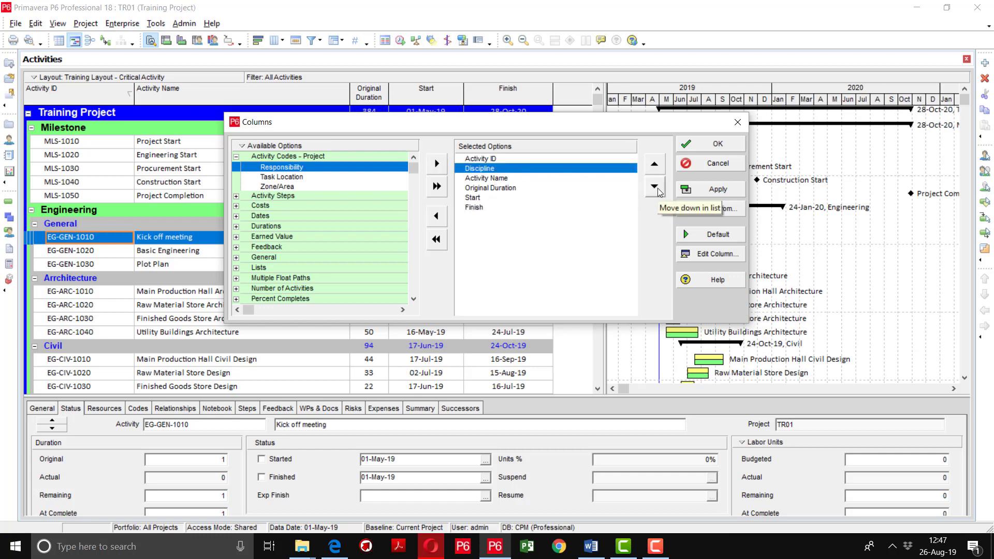
drag(598, 168, 580, 222)
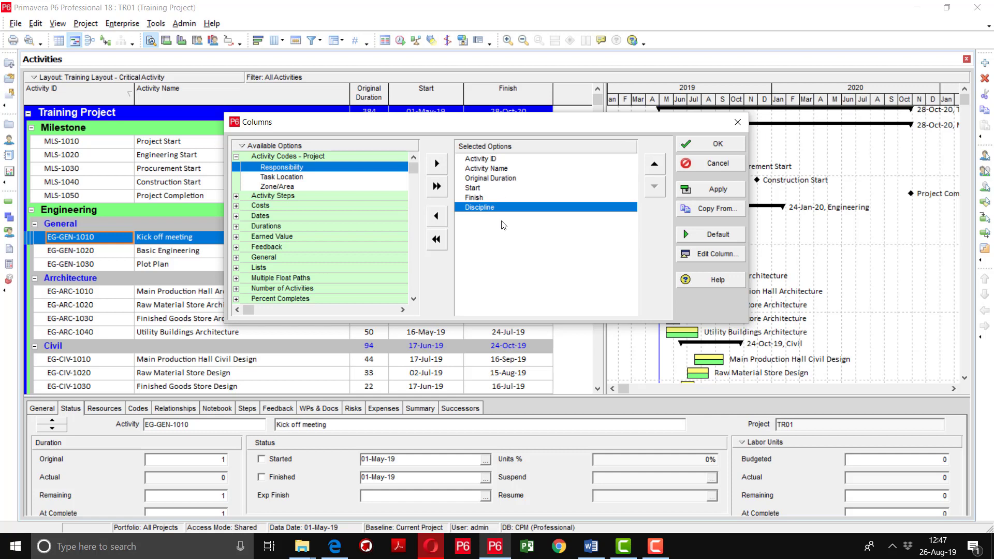
click(437, 187)
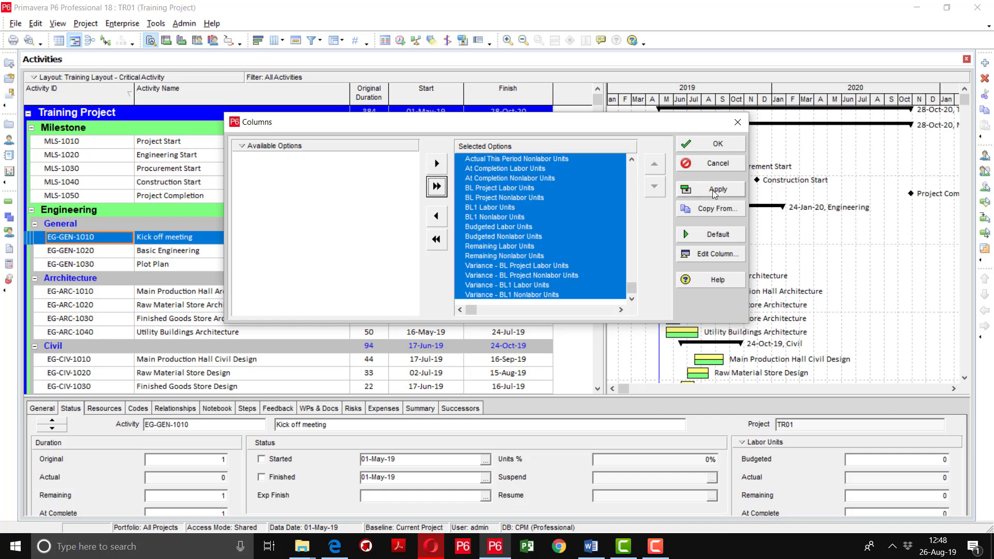
click(715, 162)
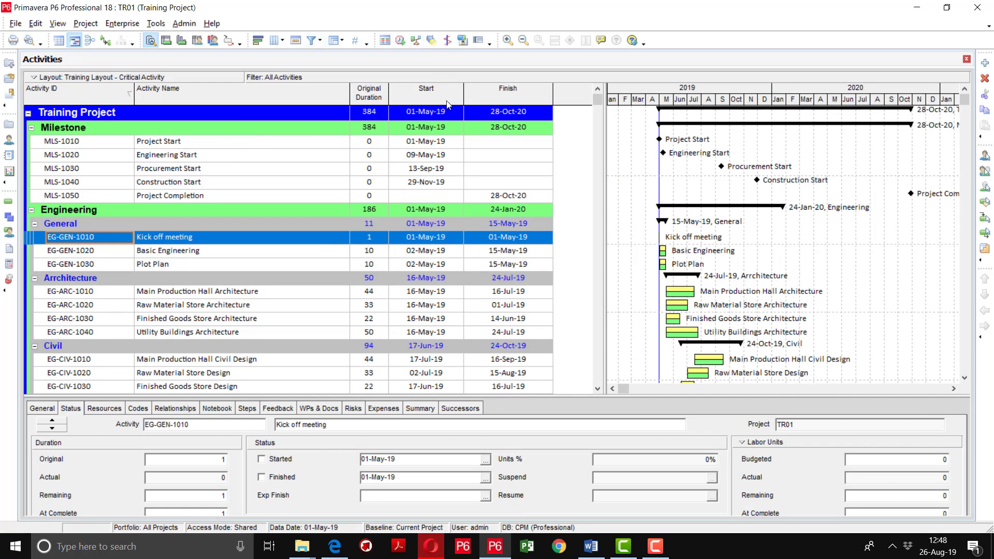
Set the alignment of the Start column to Right and confirm the column changes
right_click(526, 95)
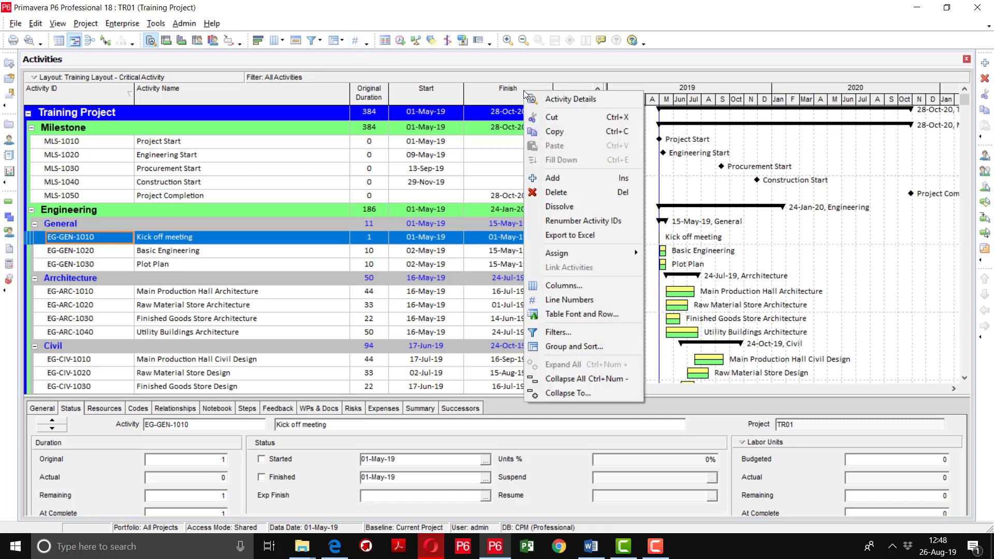
click(563, 286)
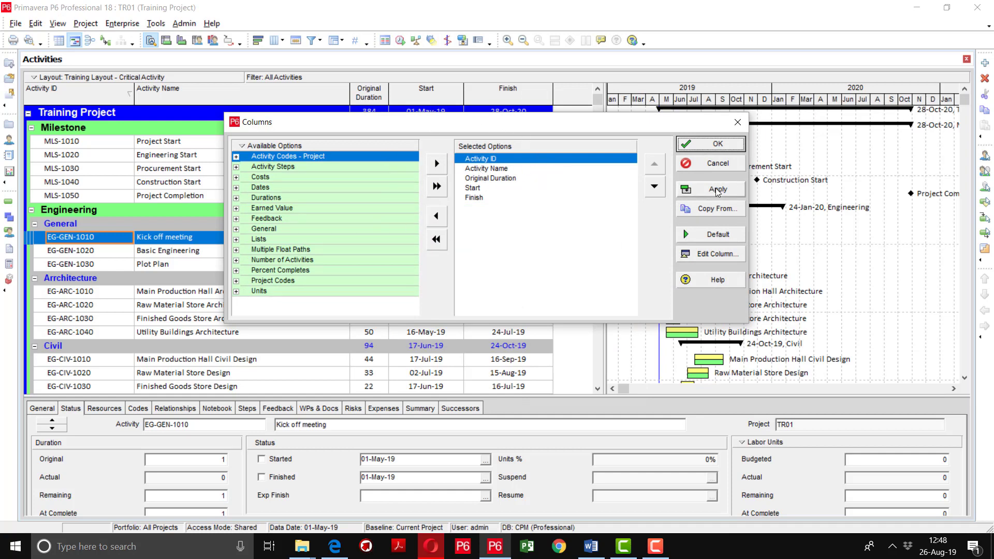
click(482, 189)
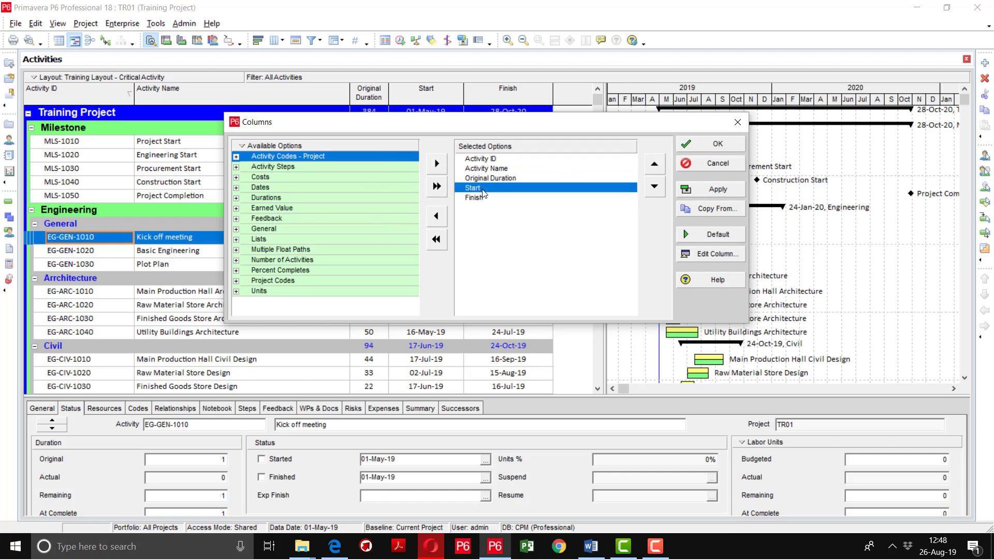
click(710, 256)
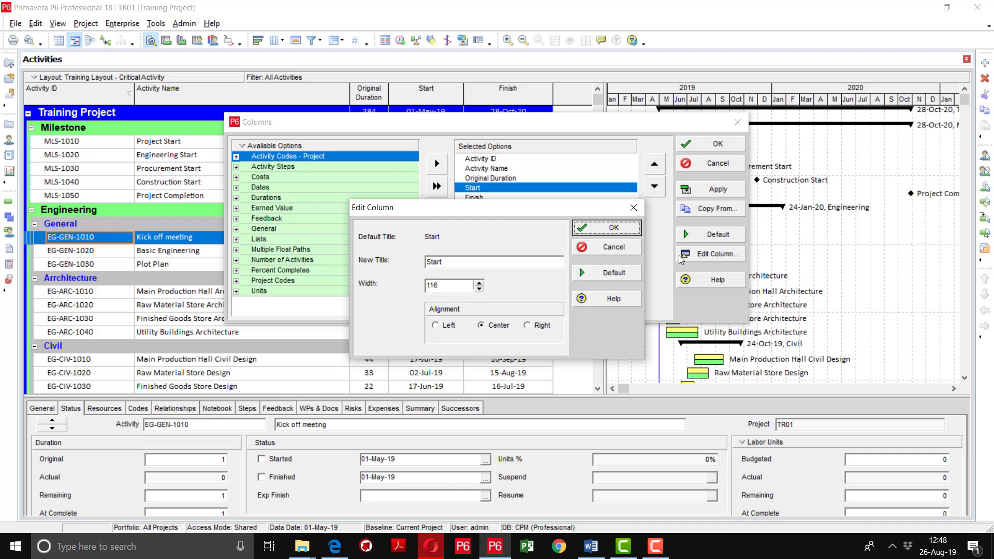
click(440, 326)
click(493, 324)
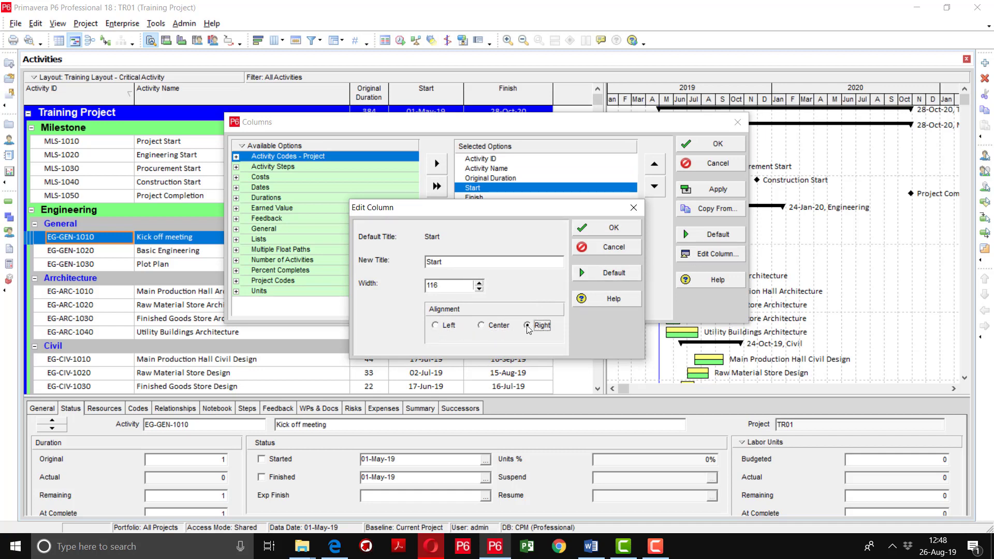
click(442, 327)
click(499, 326)
click(544, 326)
click(591, 228)
click(718, 145)
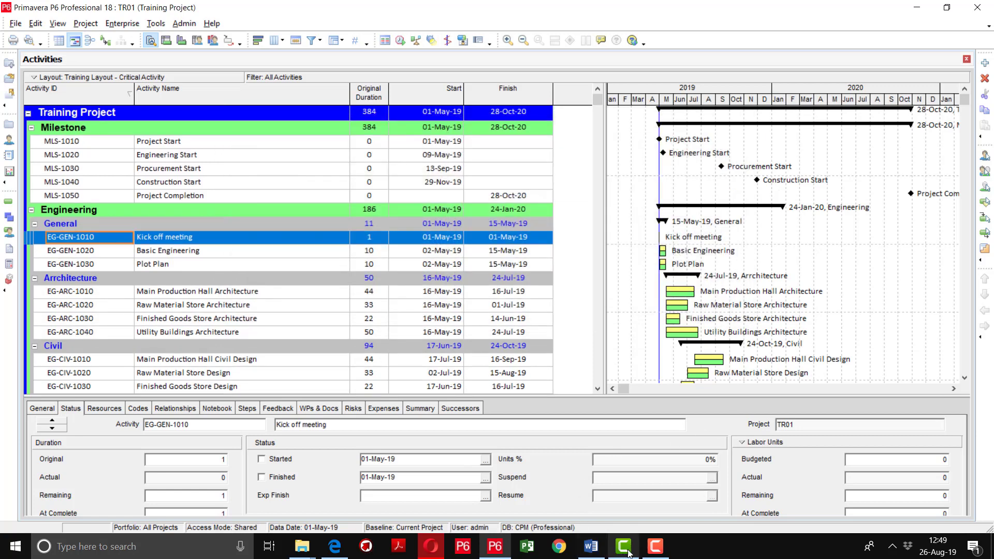
Compress the Gantt chart timescale and shift the chart so it spans from March 2019 into 2021
click(423, 138)
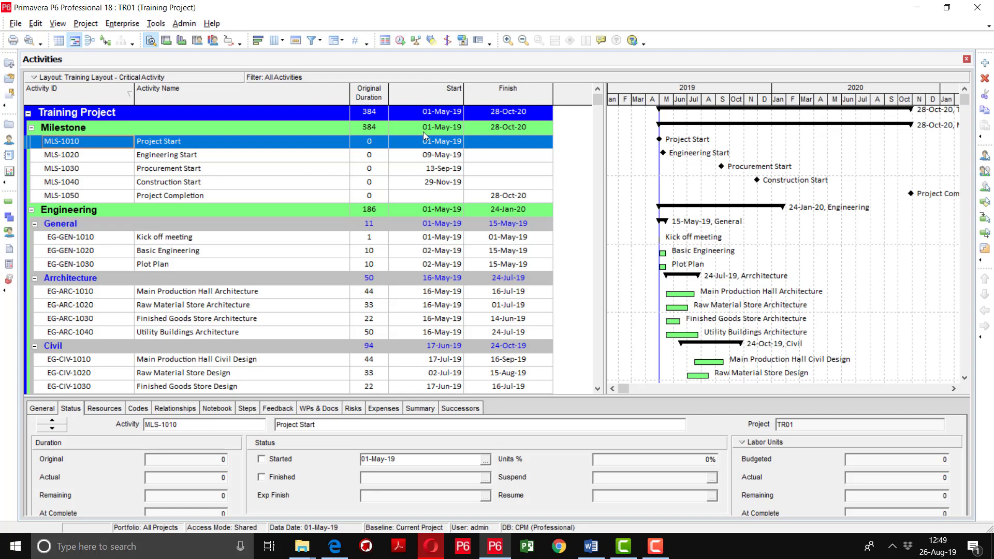
drag(756, 106, 730, 133)
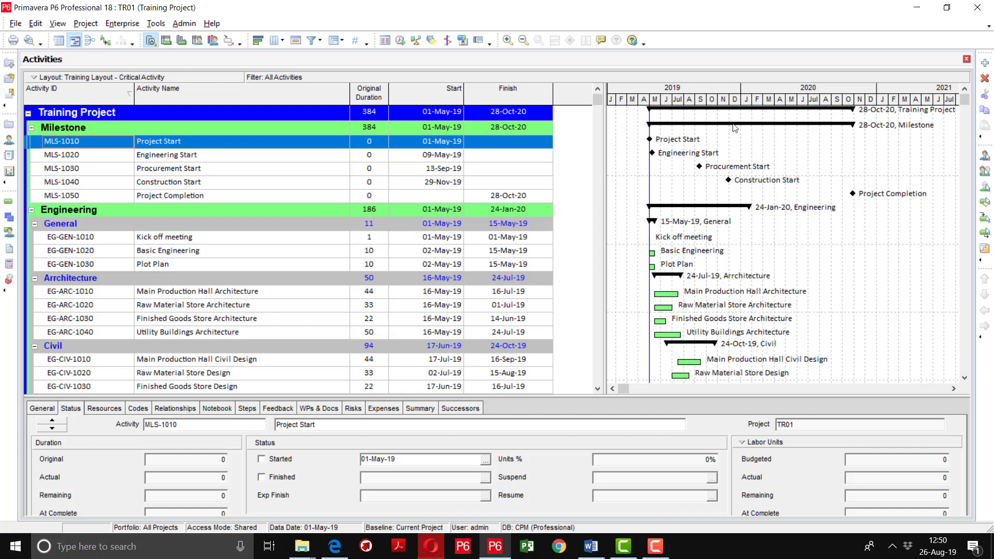
drag(725, 102, 772, 150)
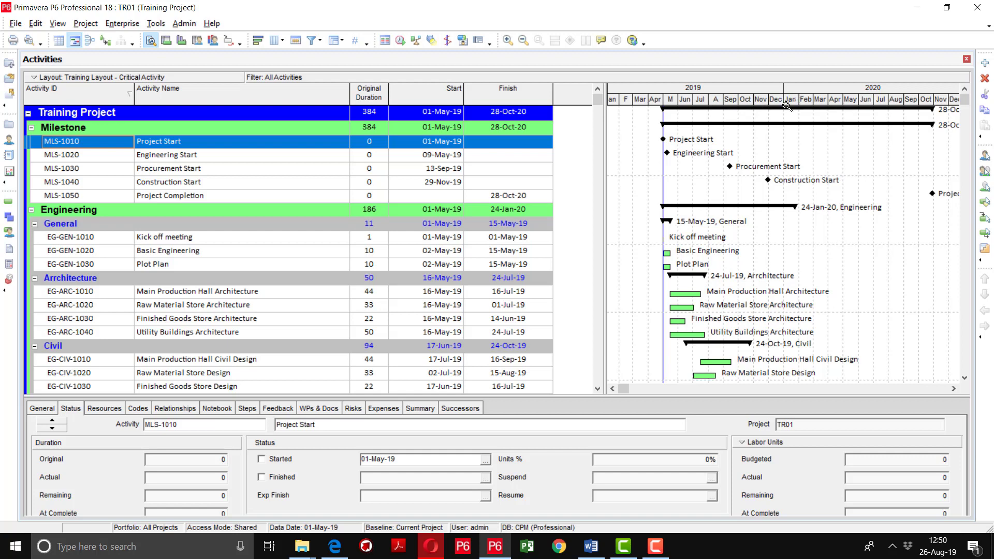
drag(786, 106, 741, 130)
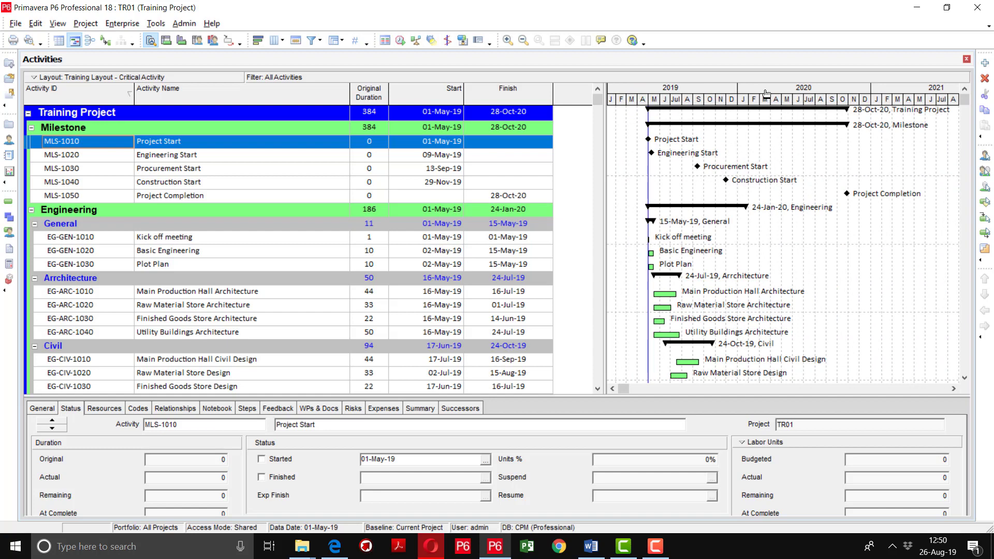
drag(767, 94, 745, 113)
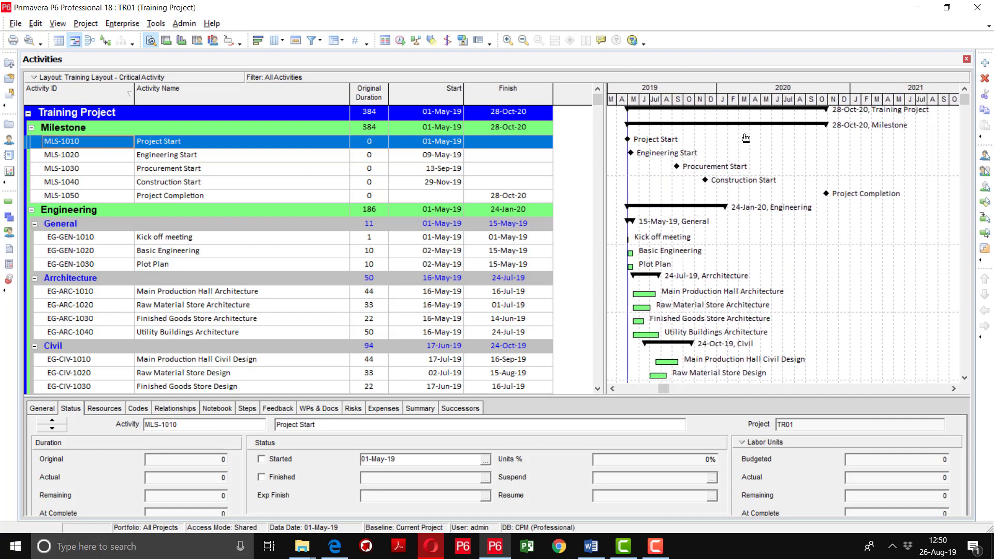
Open the Gantt chart's timescale settings, keep the Two Lines format, and examine the available Timescale Start options
right_click(747, 99)
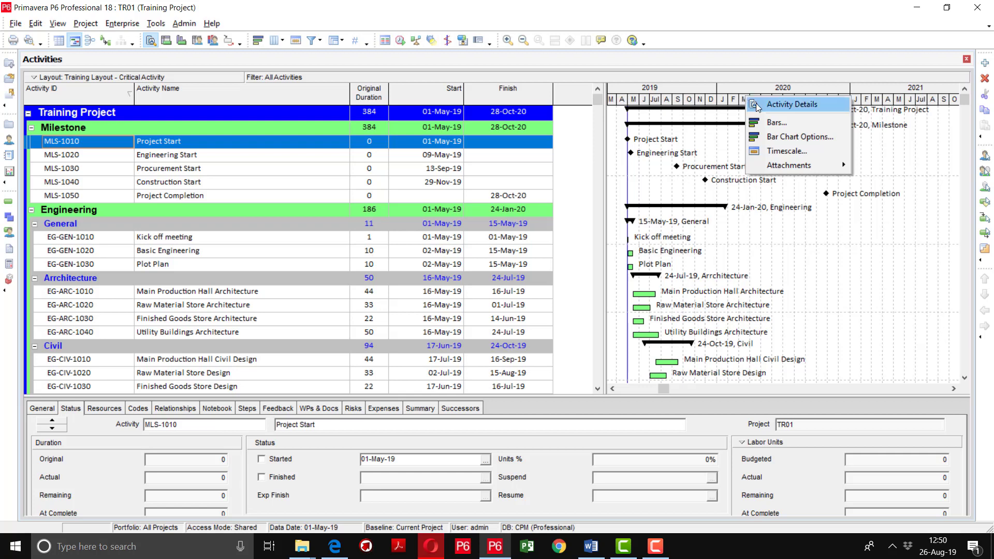
click(794, 152)
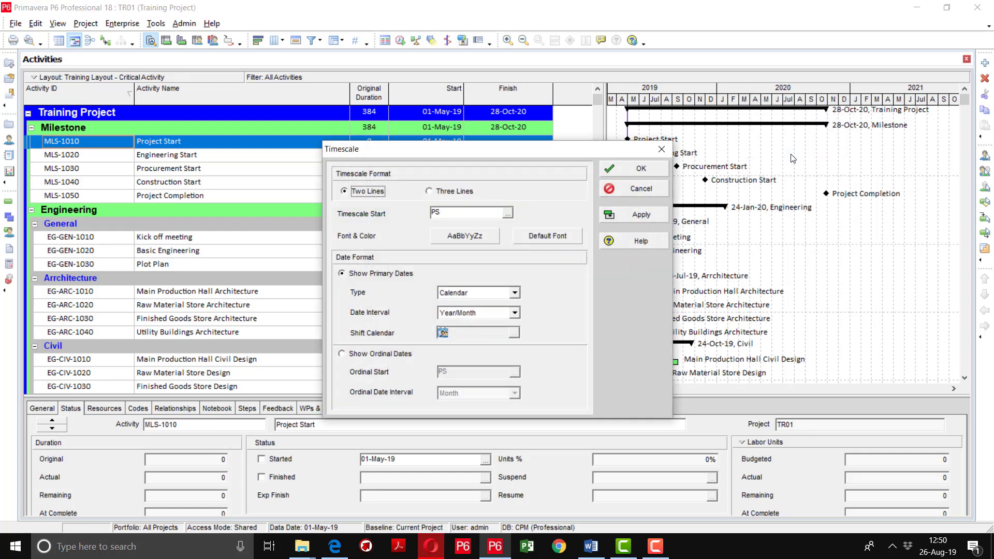
drag(485, 151, 371, 187)
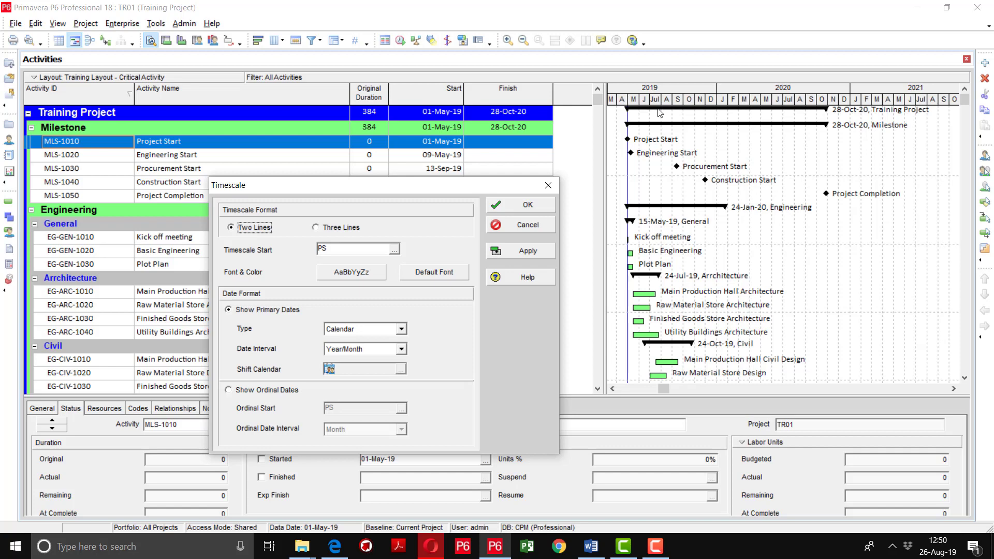
click(340, 231)
click(255, 230)
click(394, 249)
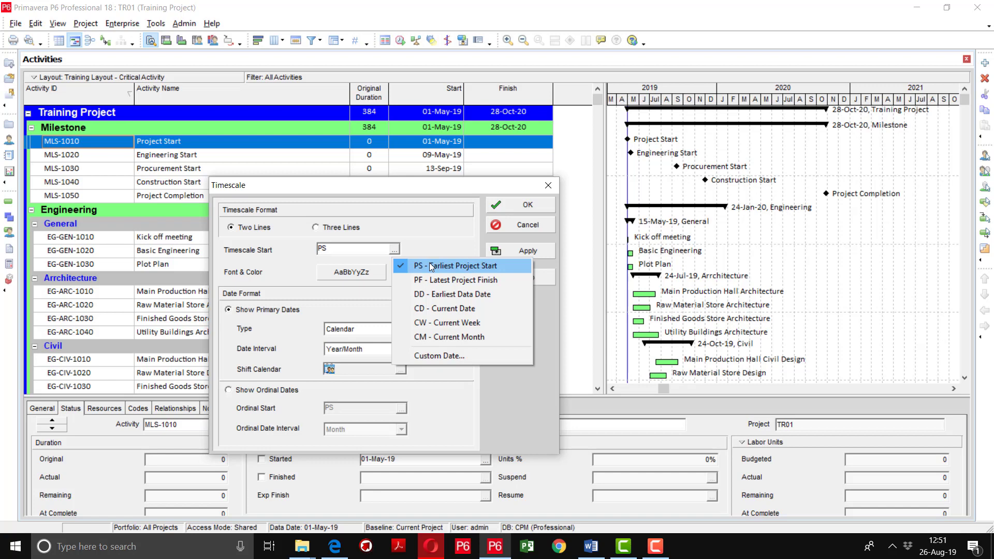
click(423, 228)
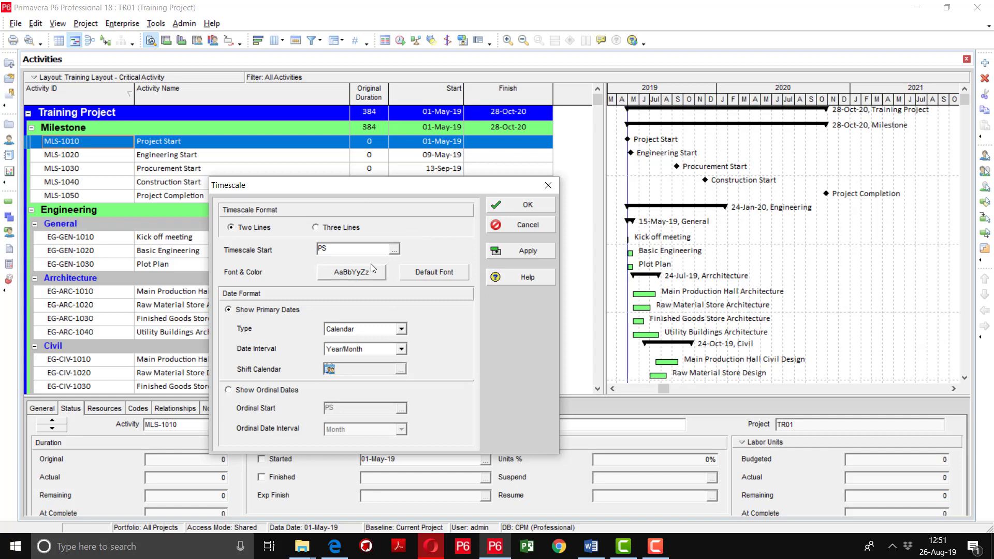
Apply a Calendar timescale with the Week/Day 1 date interval and compress the Gantt chart to span about May to December
click(402, 330)
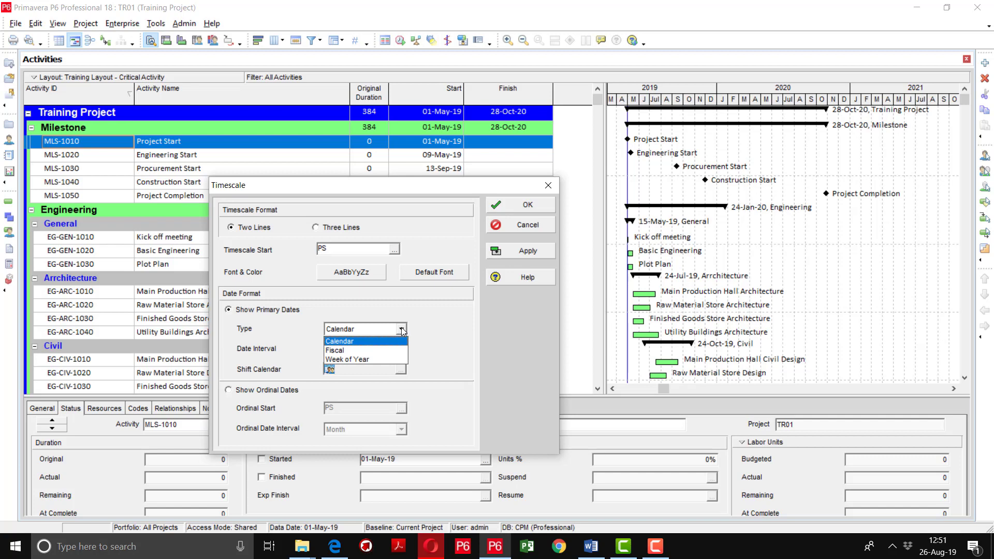
click(371, 342)
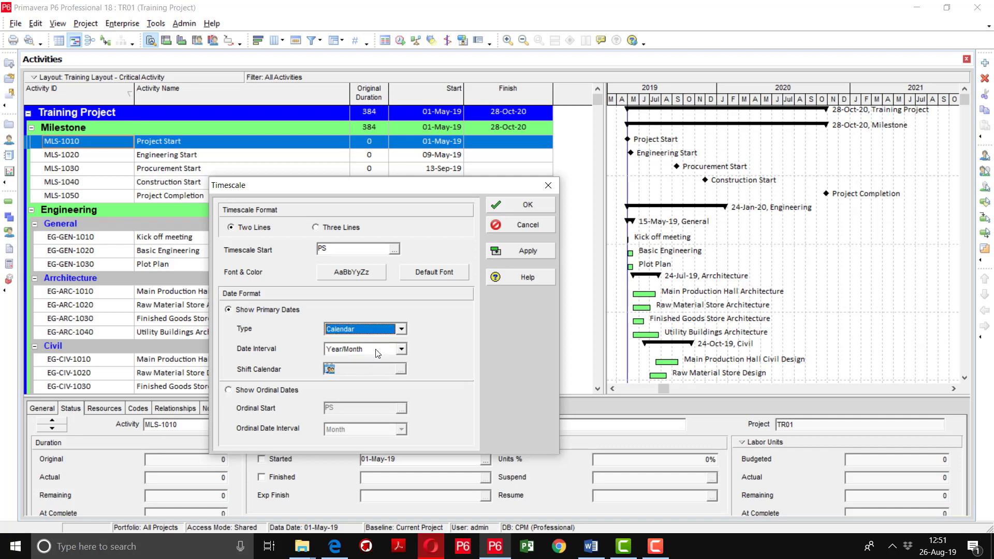
click(402, 349)
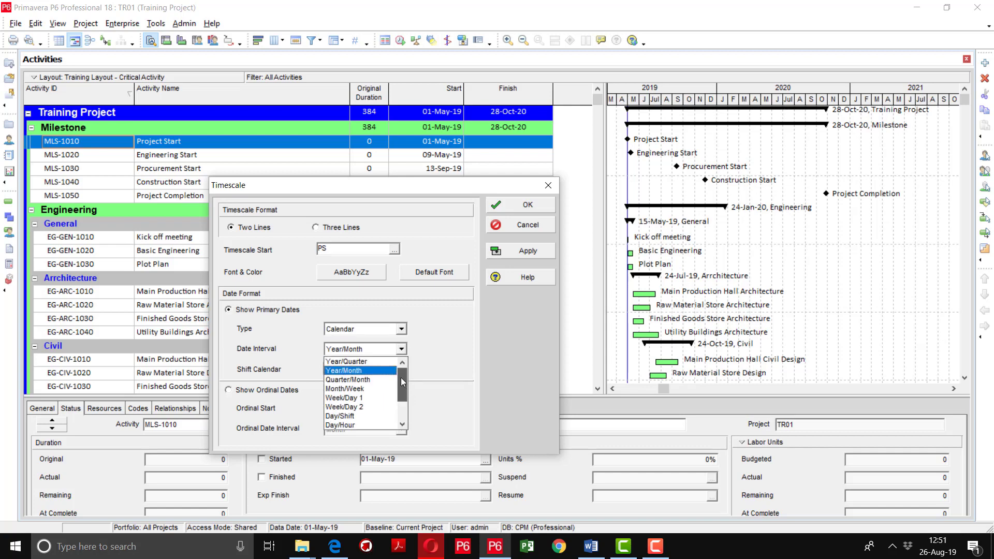
mouse_move(401, 377)
mouse_down()
mouse_move(404, 414)
mouse_move(404, 374)
mouse_move(404, 414)
mouse_move(406, 383)
mouse_up()
click(363, 397)
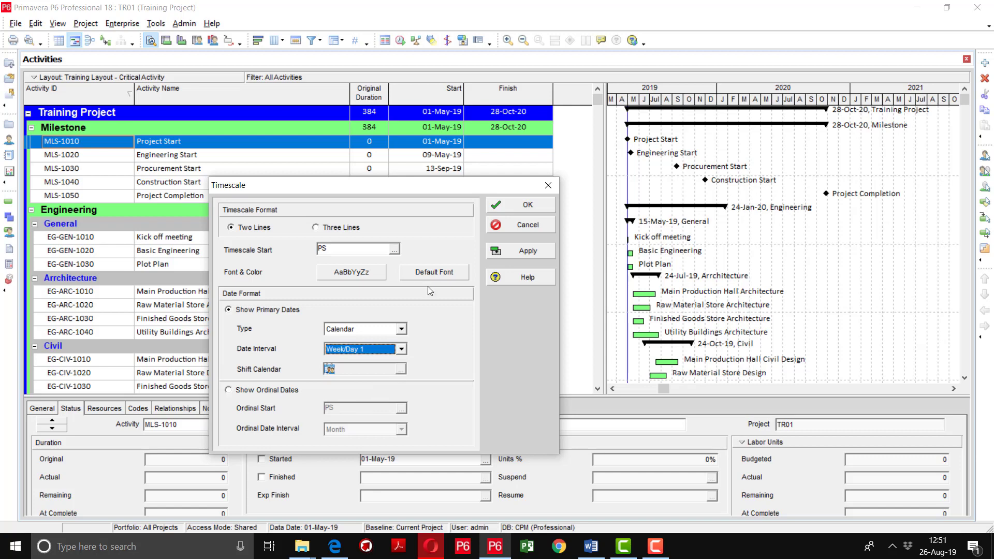
click(526, 252)
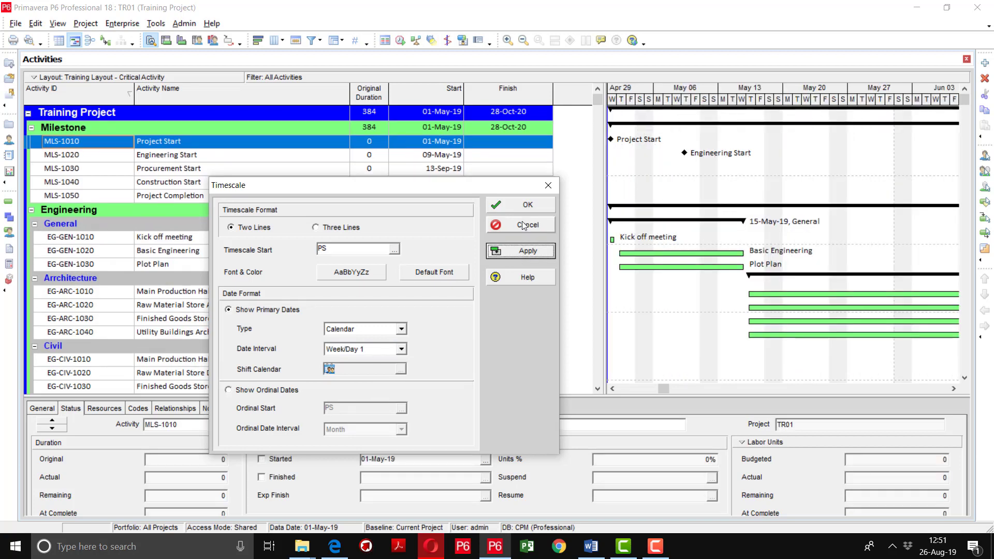
click(528, 205)
drag(663, 388, 636, 400)
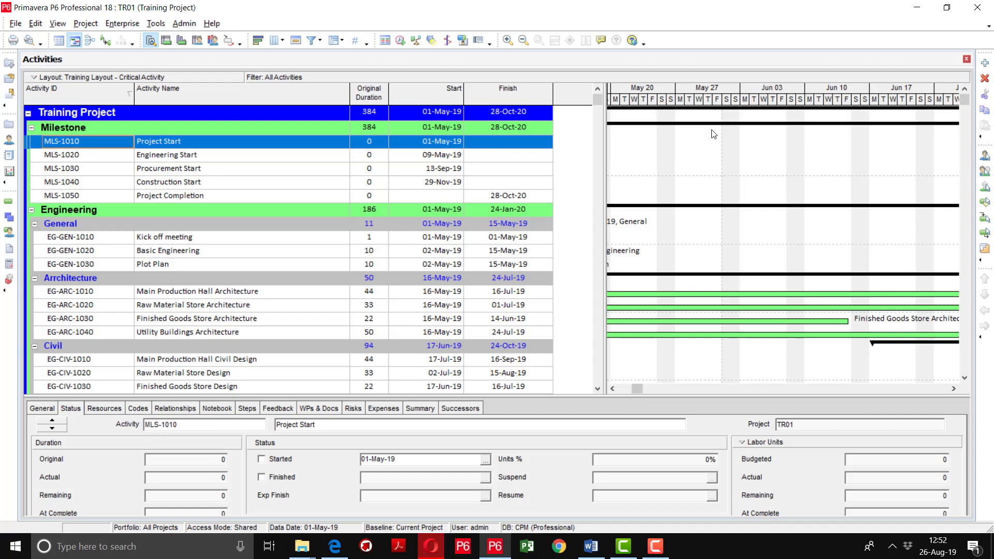
drag(772, 107, 668, 106)
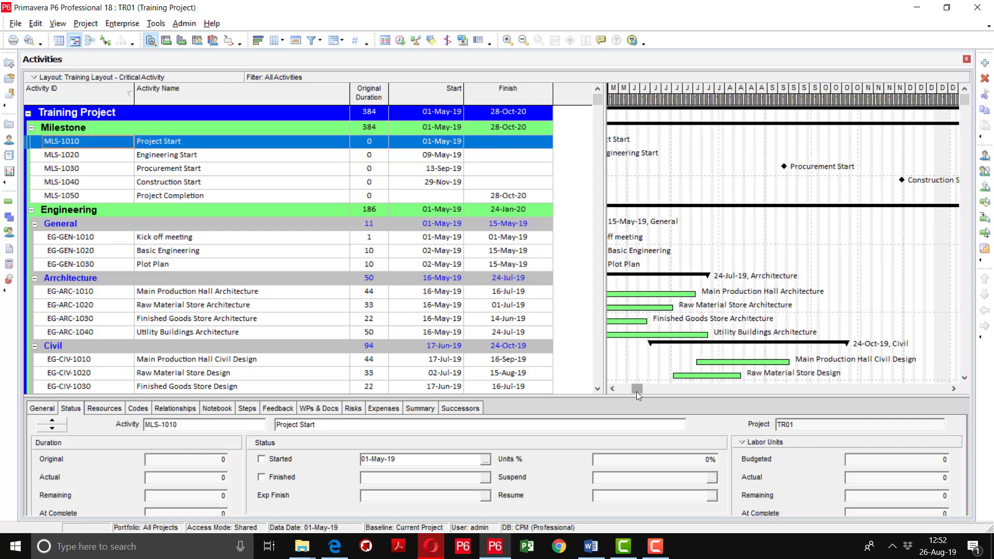
Set the timescale's date interval to Year/Month and compress the Gantt chart so it spans from May 2019 into 2021
right_click(739, 98)
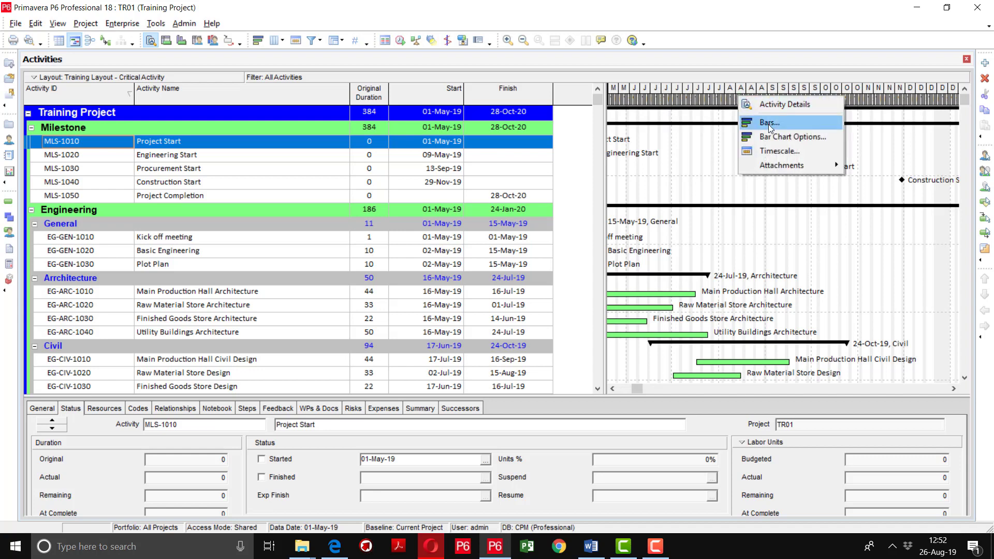
click(772, 151)
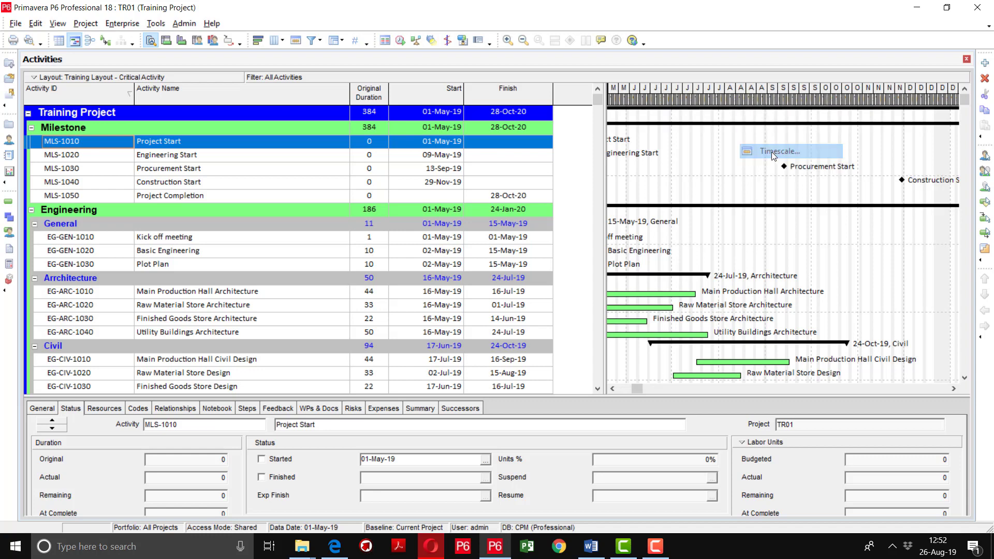
click(463, 314)
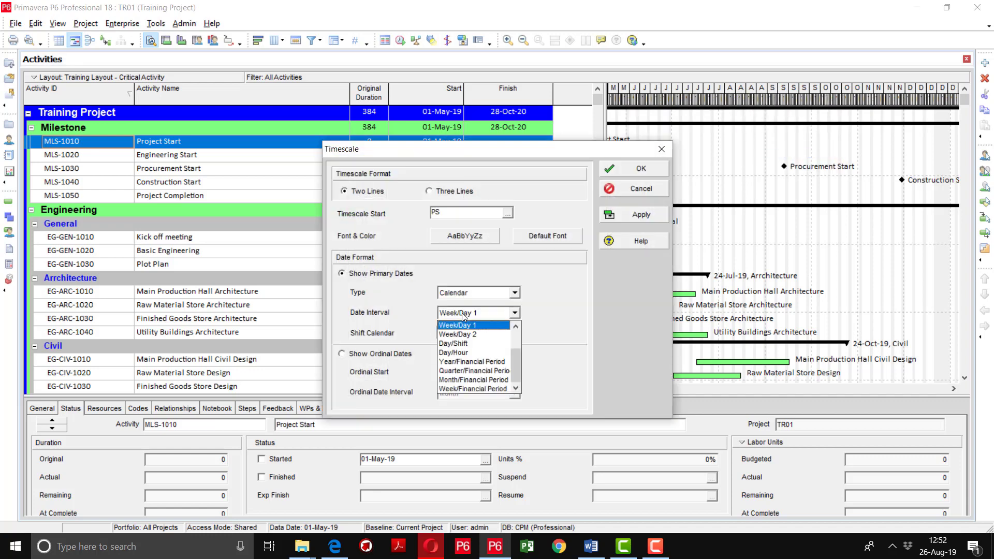
scroll(460, 339, up, 2)
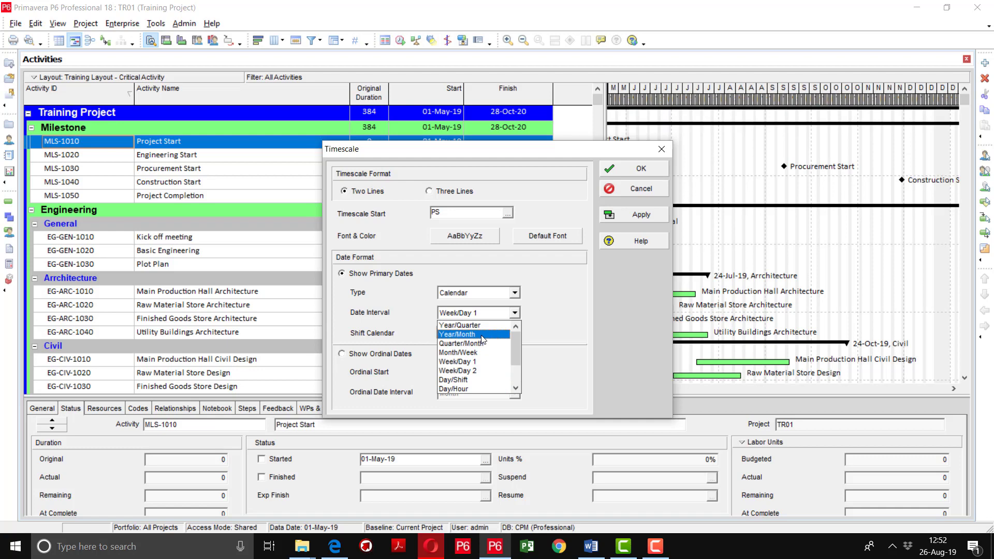
click(458, 325)
click(654, 216)
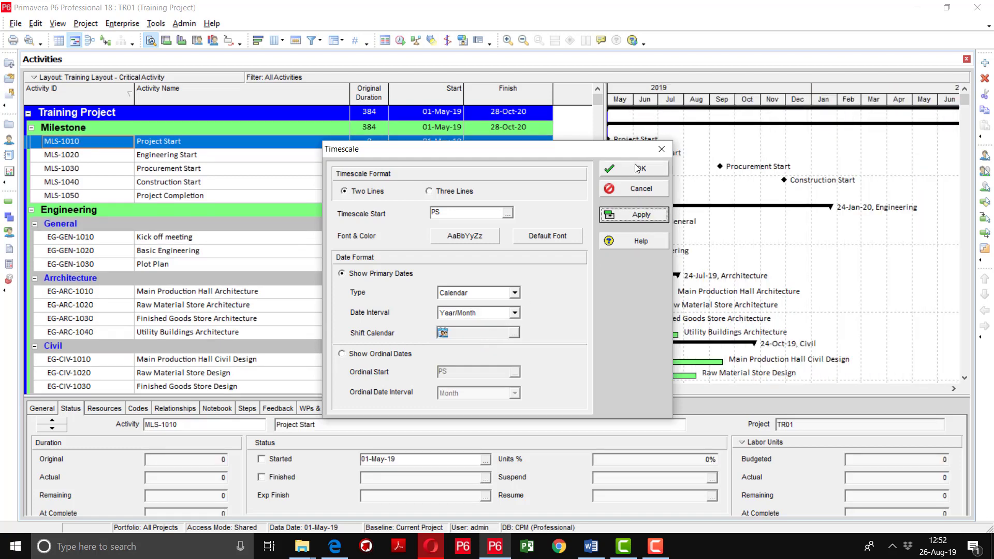
click(638, 168)
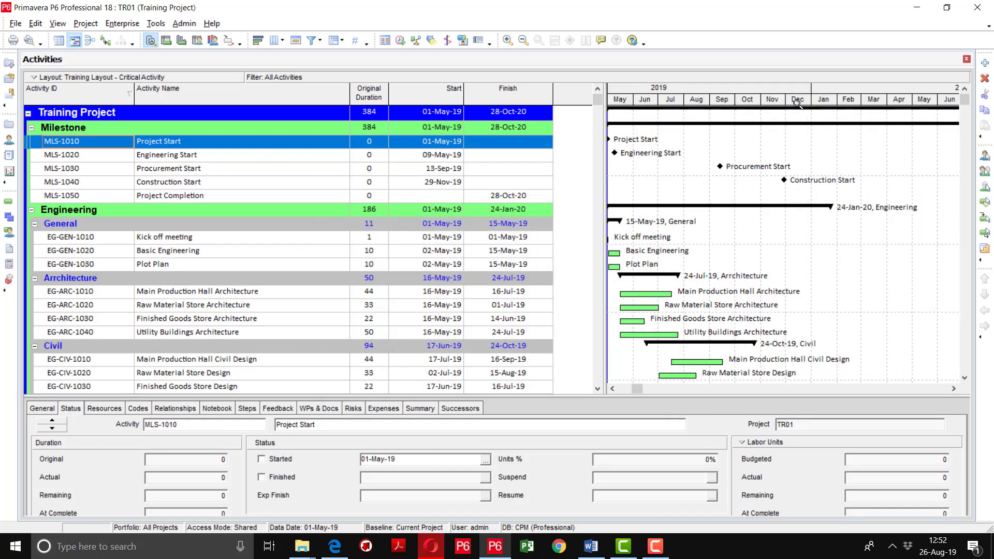
drag(796, 105, 693, 114)
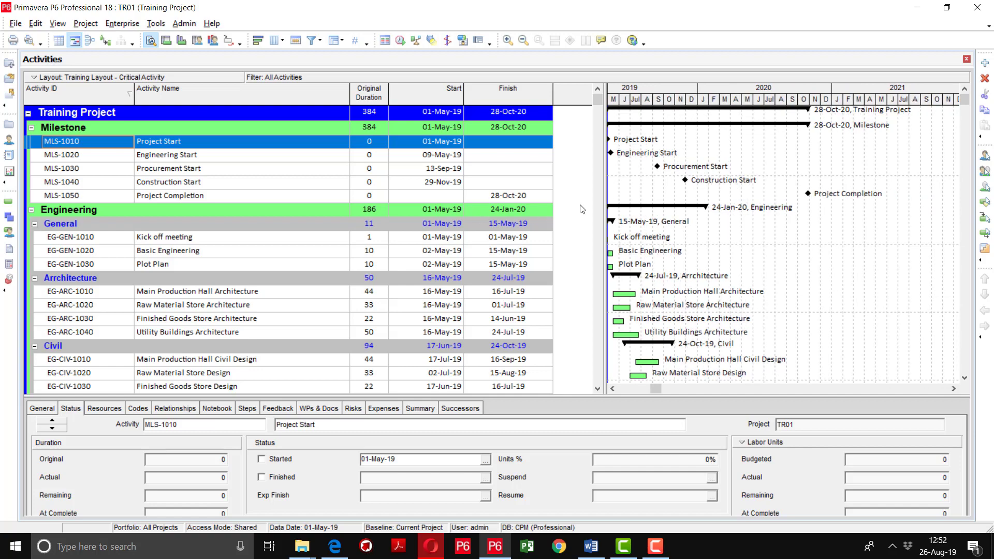
scroll(724, 195, down, 3)
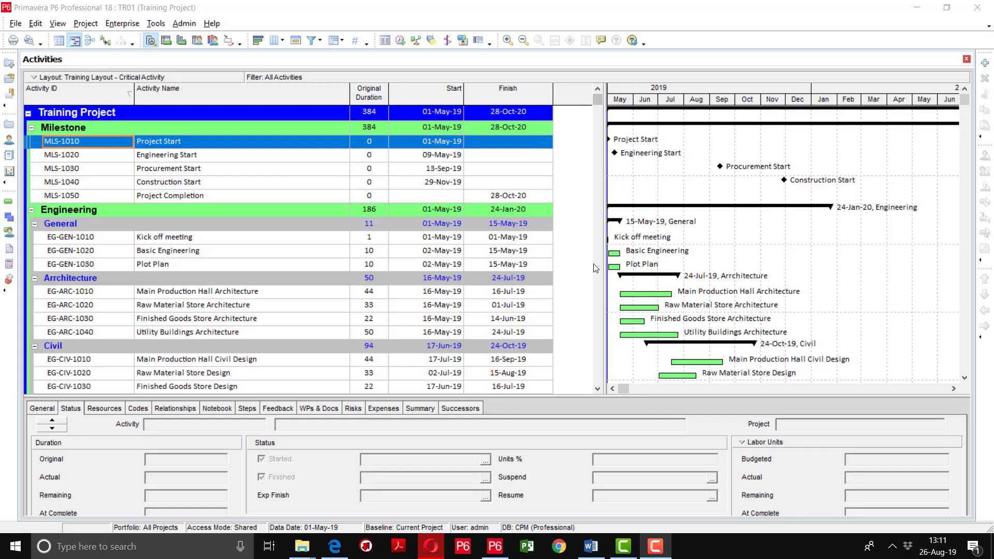
Show the Activity Network as the top view and display the whole Training Project from a widened WBS pane
click(61, 26)
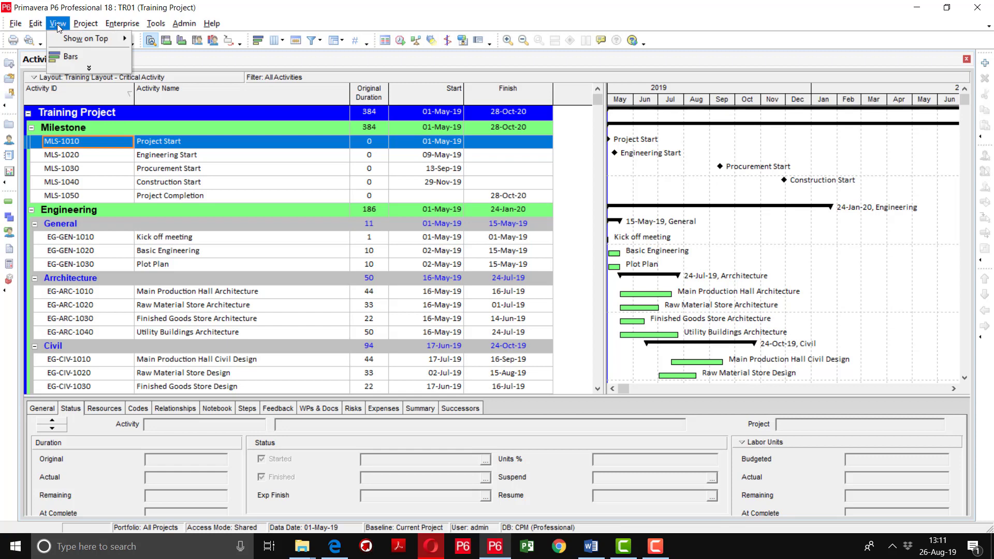
mouse_move(101, 42)
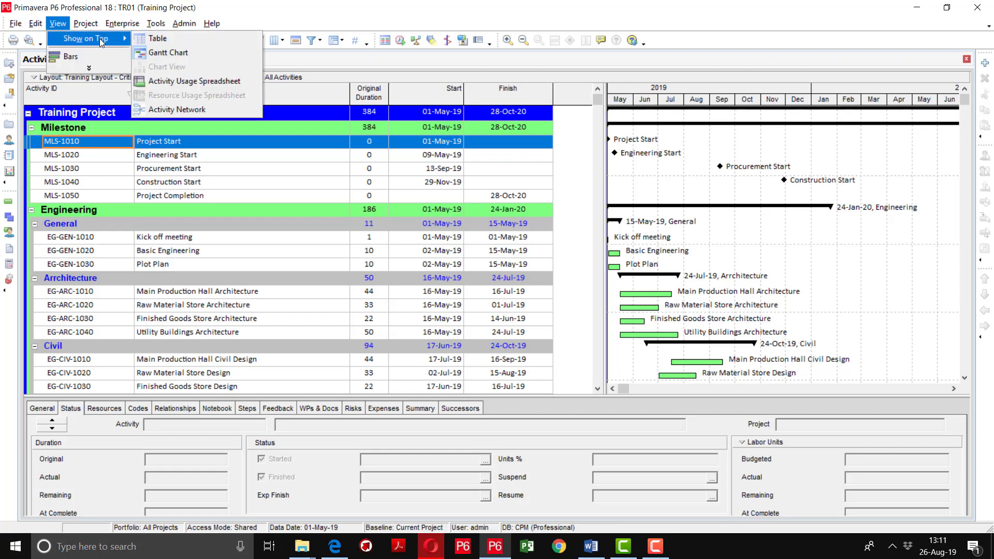
click(171, 109)
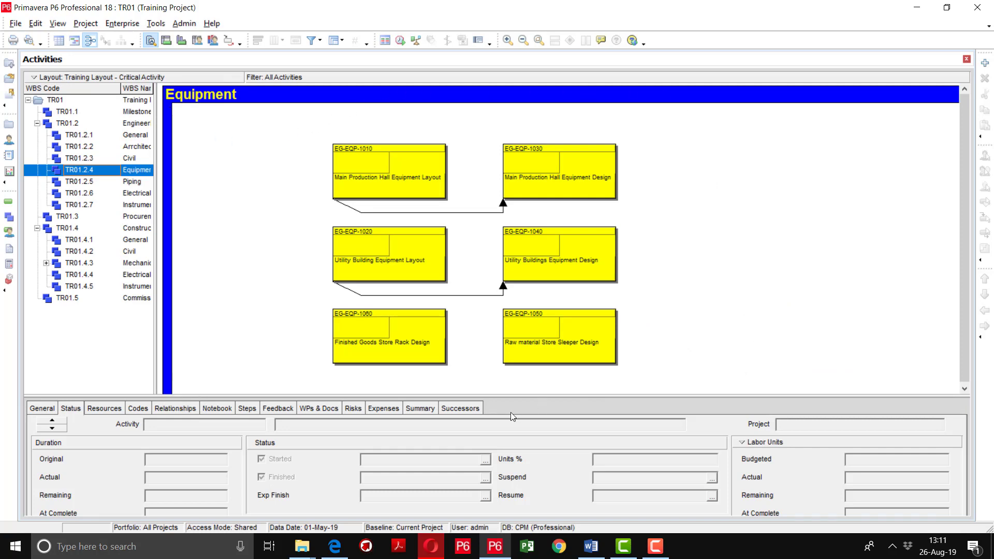
drag(156, 224, 263, 228)
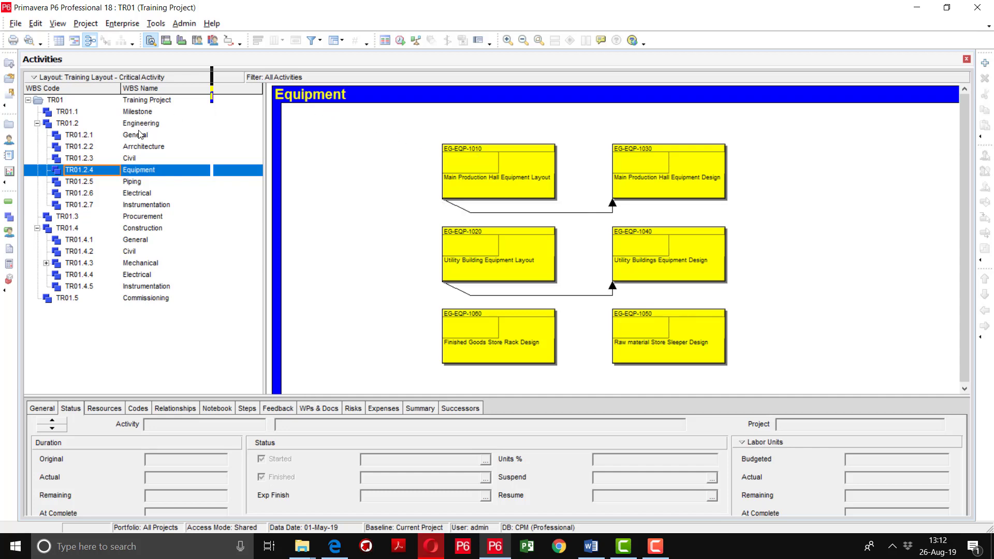
click(152, 101)
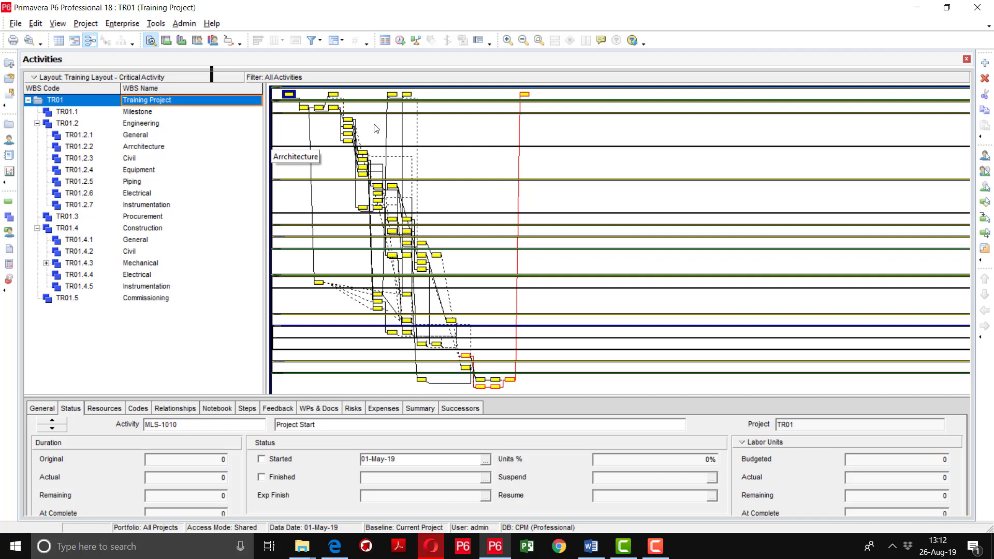
Examine the Training Project's activity boxes and relationship lines in the network, both close up and zoomed out
click(508, 41)
click(508, 41)
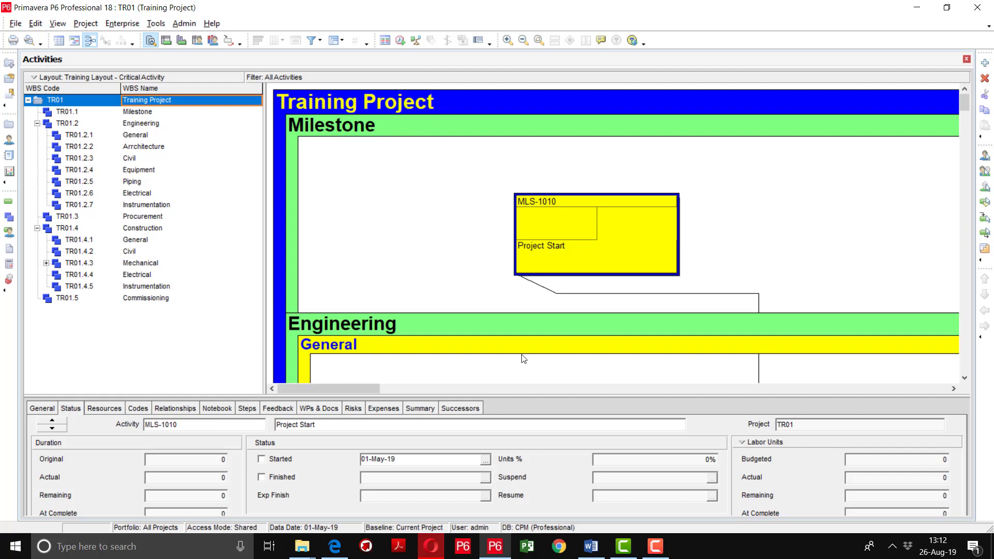
drag(369, 389, 302, 394)
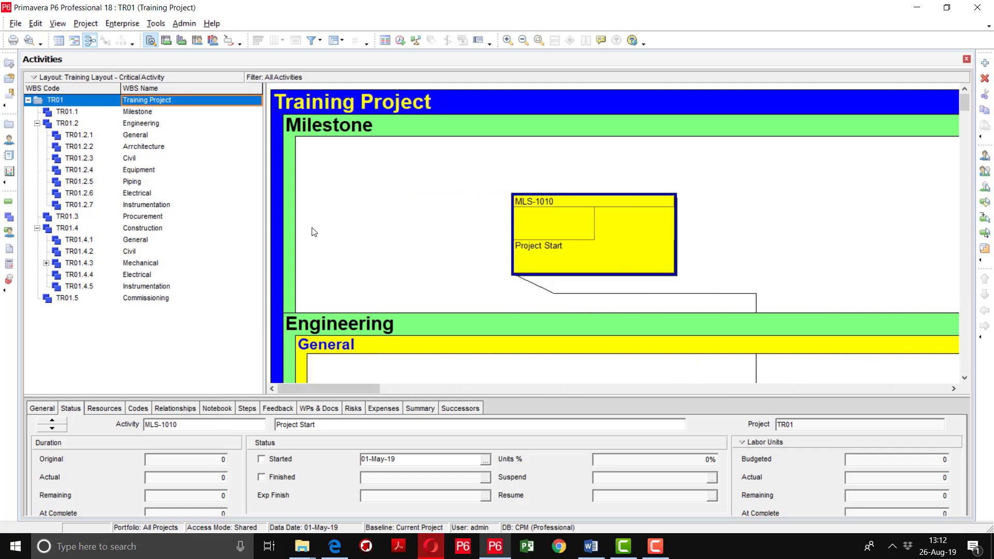
mouse_move(964, 103)
mouse_down()
mouse_move(966, 125)
mouse_move(965, 116)
mouse_up()
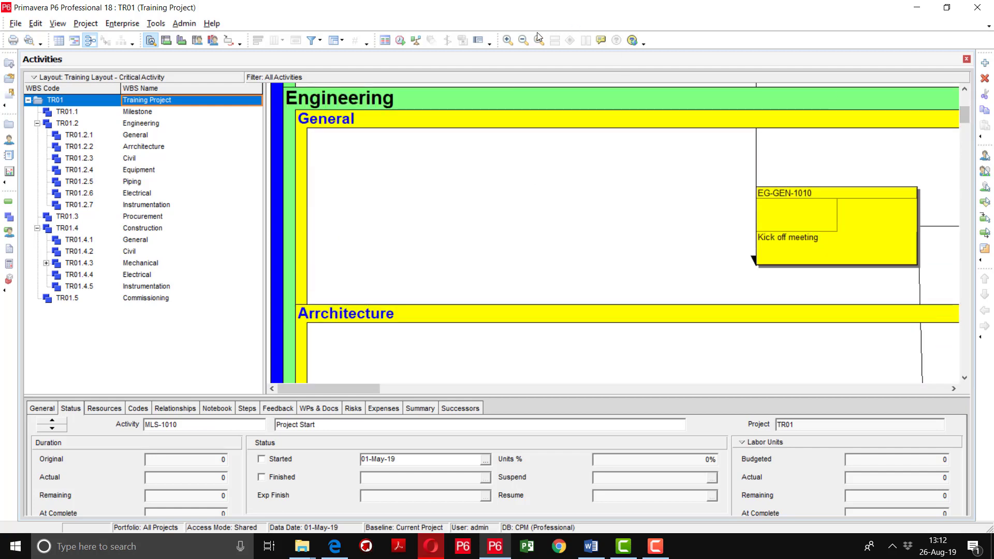
click(525, 42)
click(526, 43)
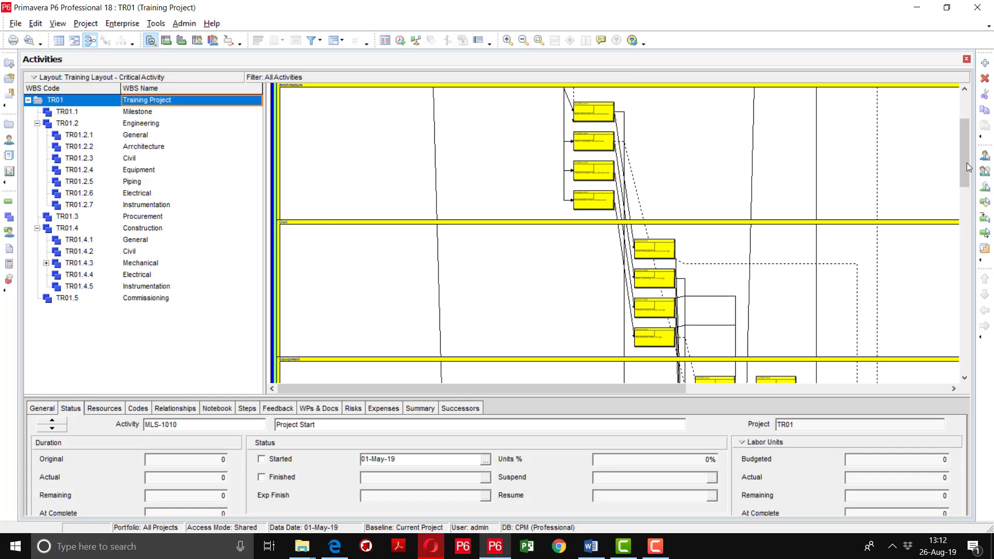
scroll(961, 128, up, 3)
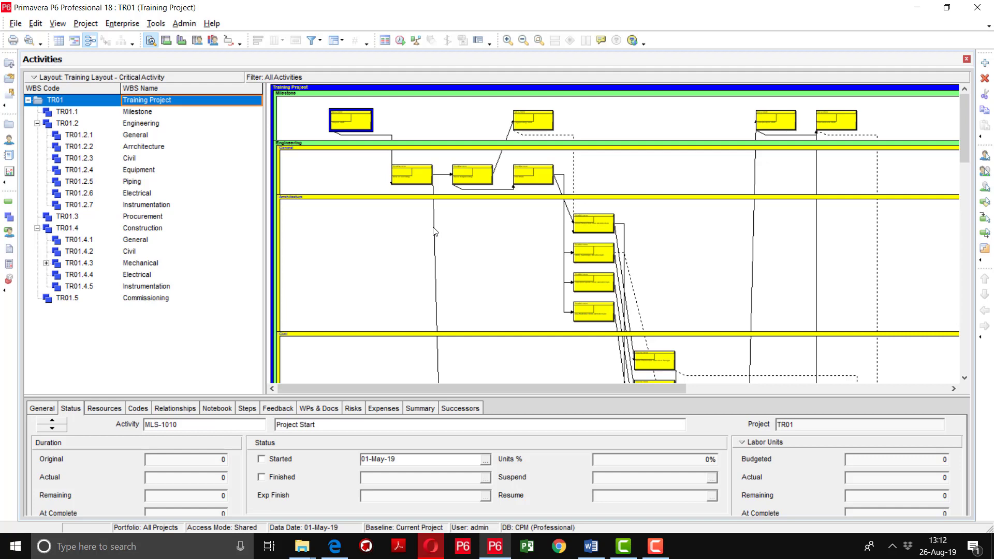
drag(963, 131, 953, 109)
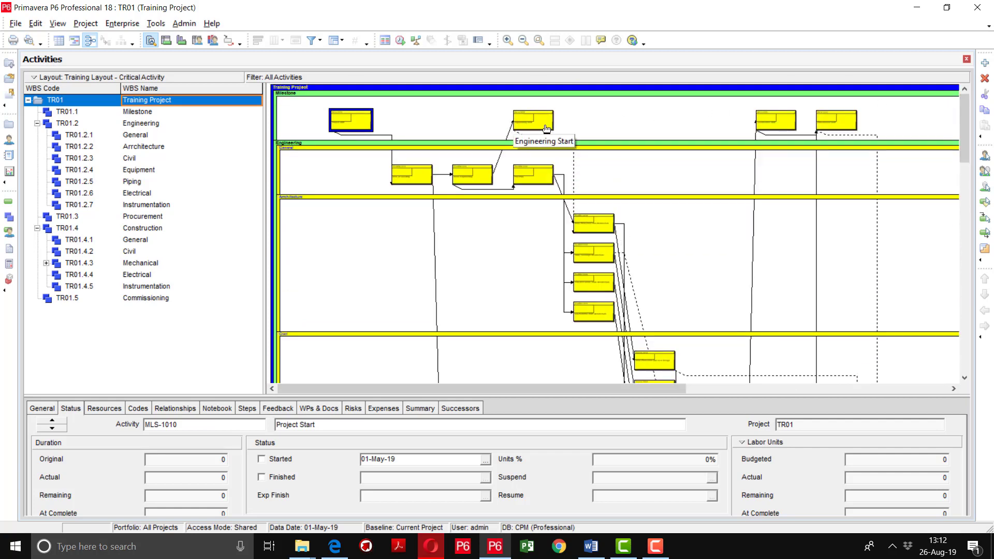
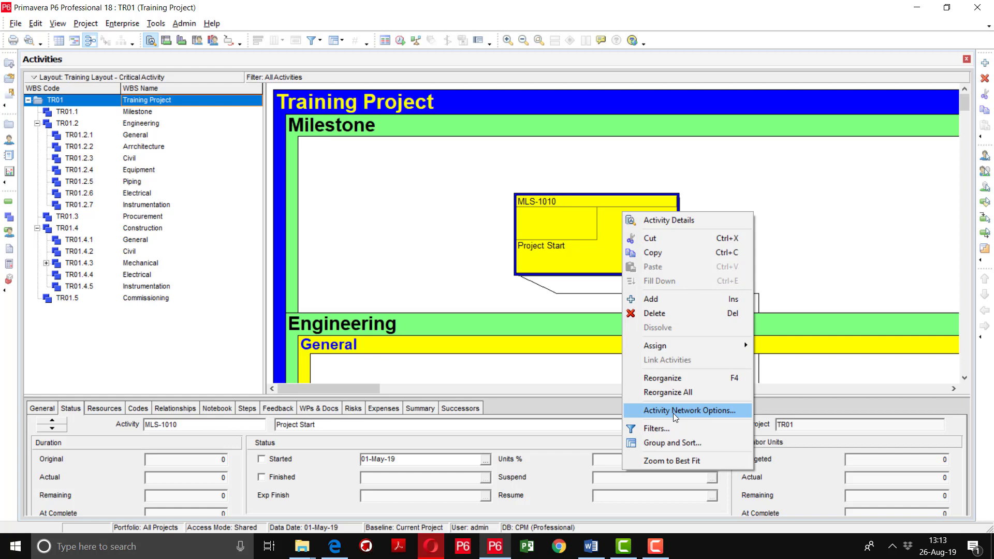
Add an Original Duration field below Activity Name in the box template of the Activity Network Options
click(674, 413)
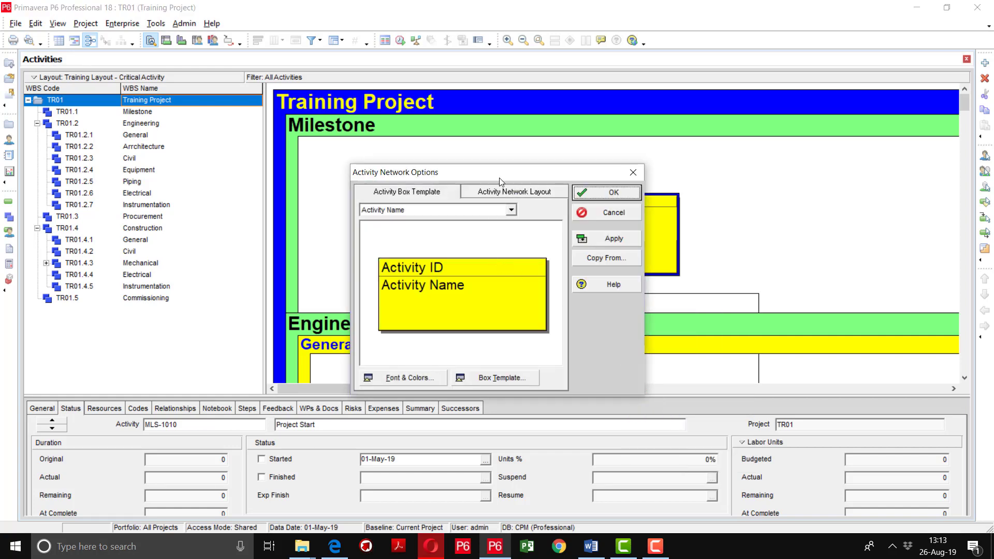
drag(493, 172, 789, 120)
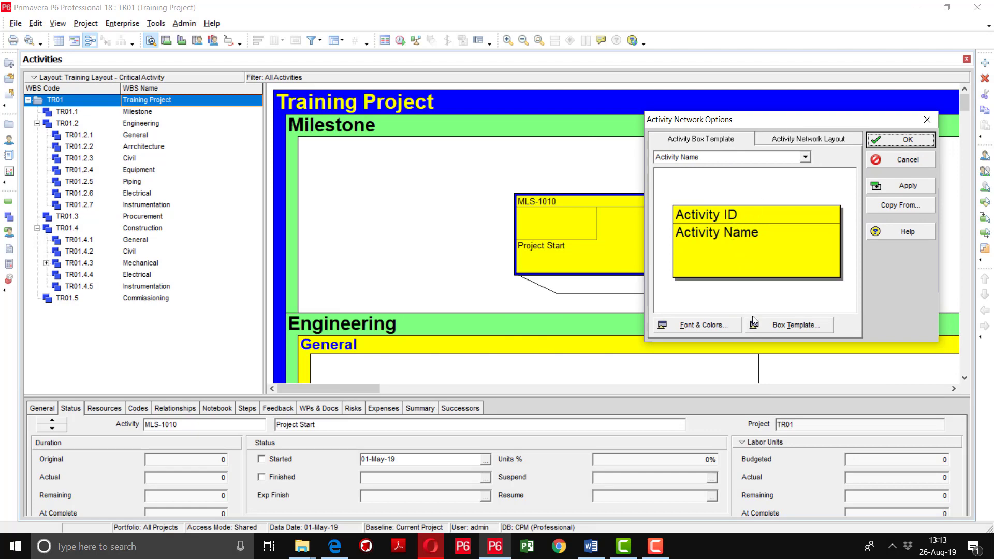
click(781, 332)
click(424, 320)
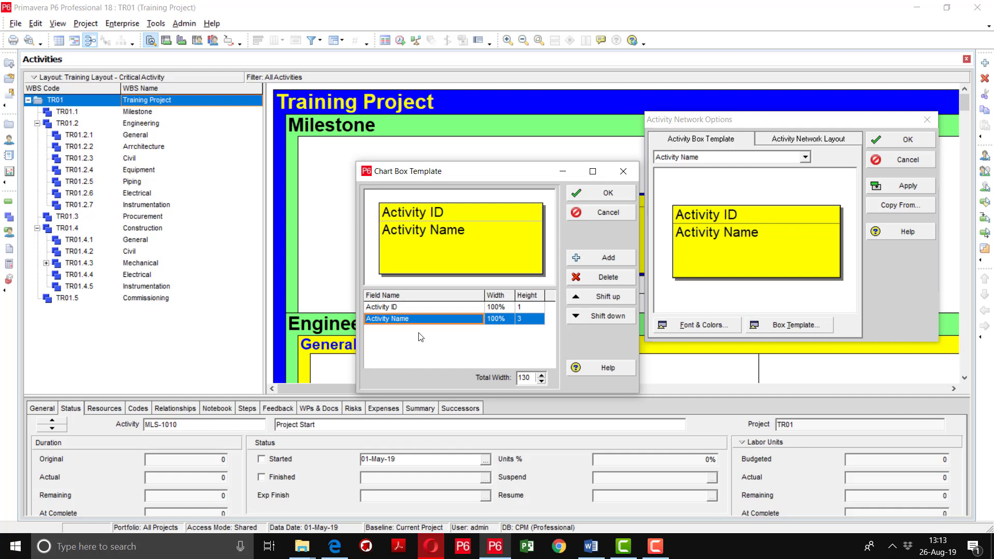
click(605, 260)
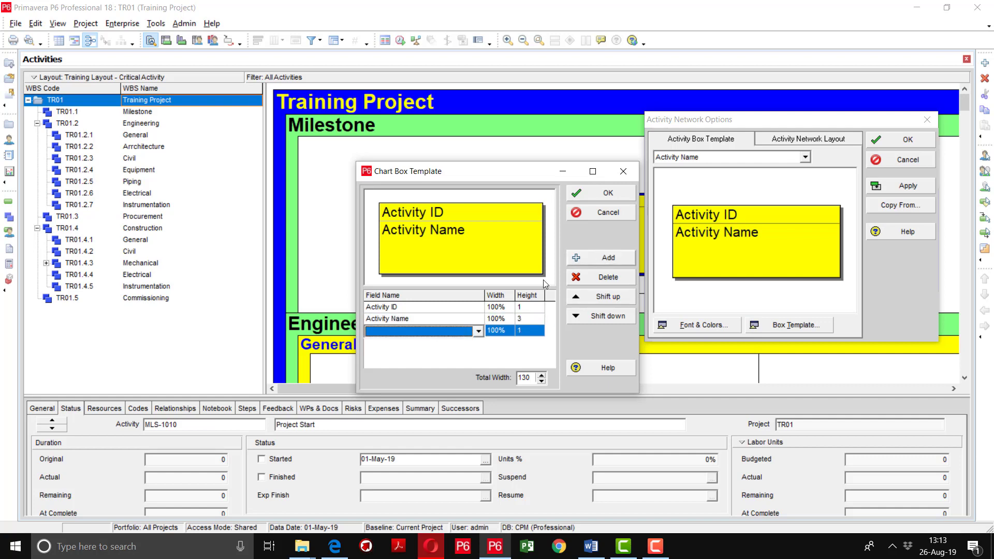
click(404, 335)
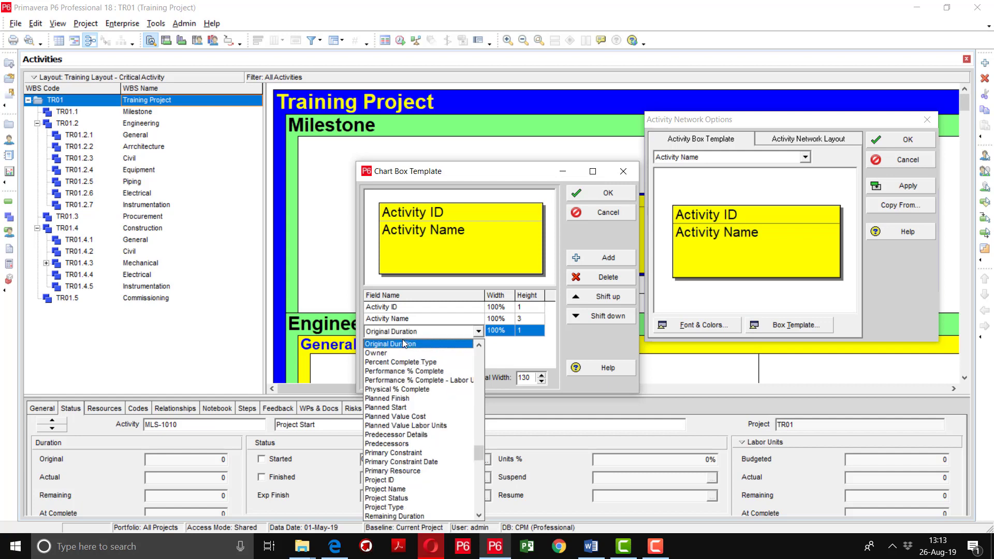
click(404, 344)
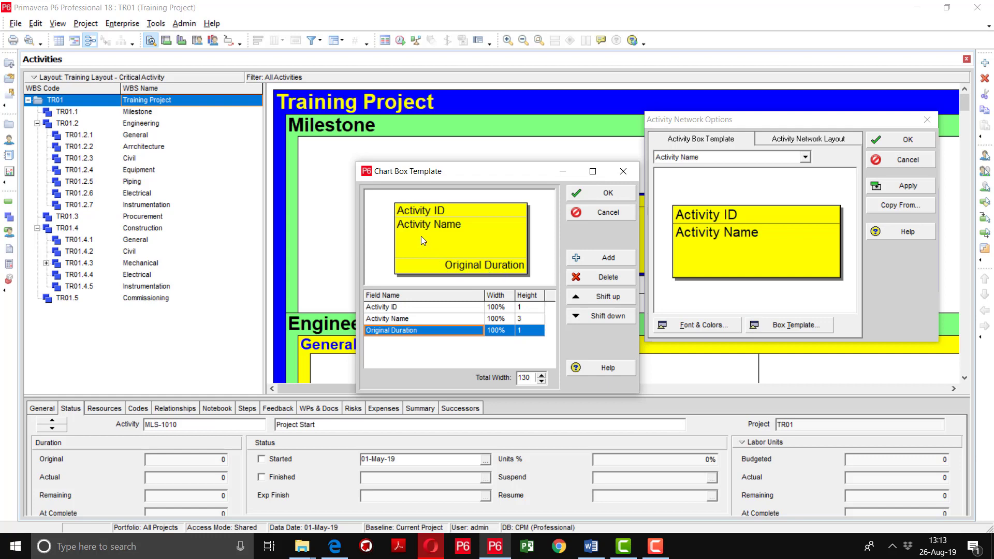
Confirm the customized box template, apply it to the Activity Network and check the Project Start box
click(601, 194)
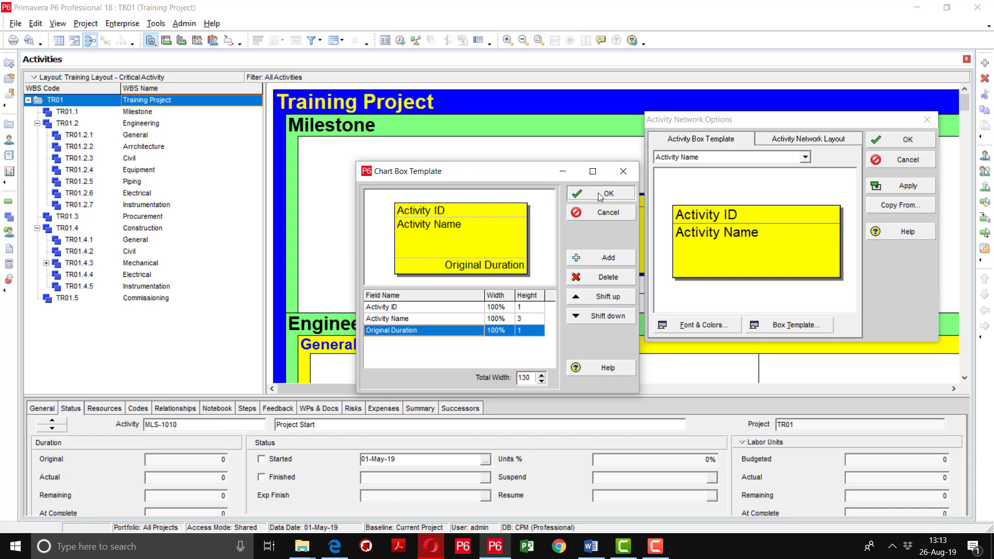
click(903, 186)
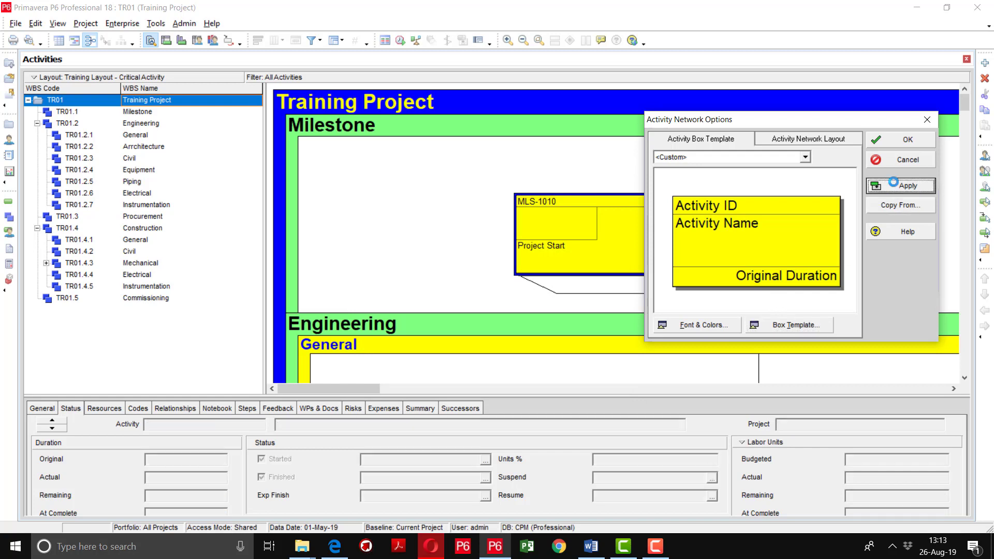
click(896, 140)
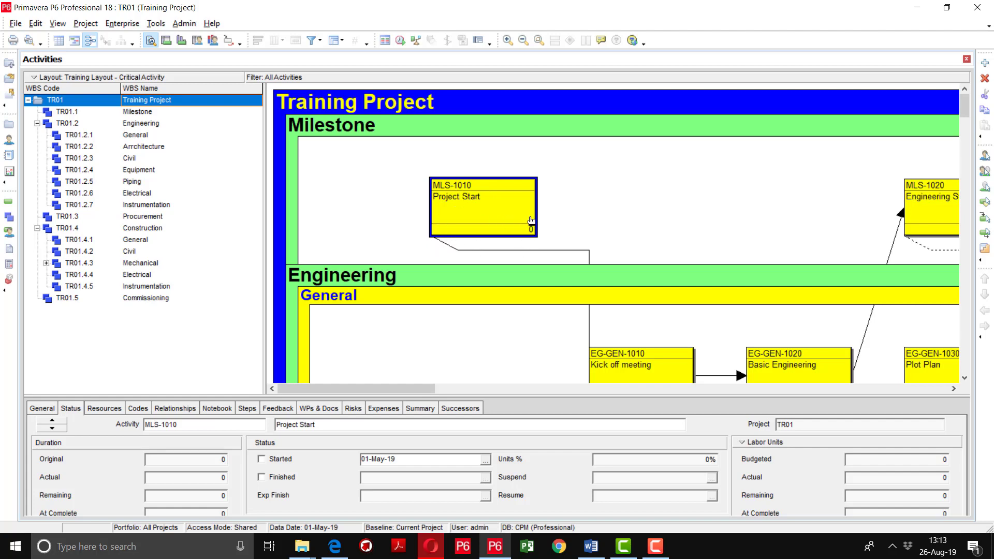
scroll(535, 221, down, 3)
scroll(535, 220, up, 3)
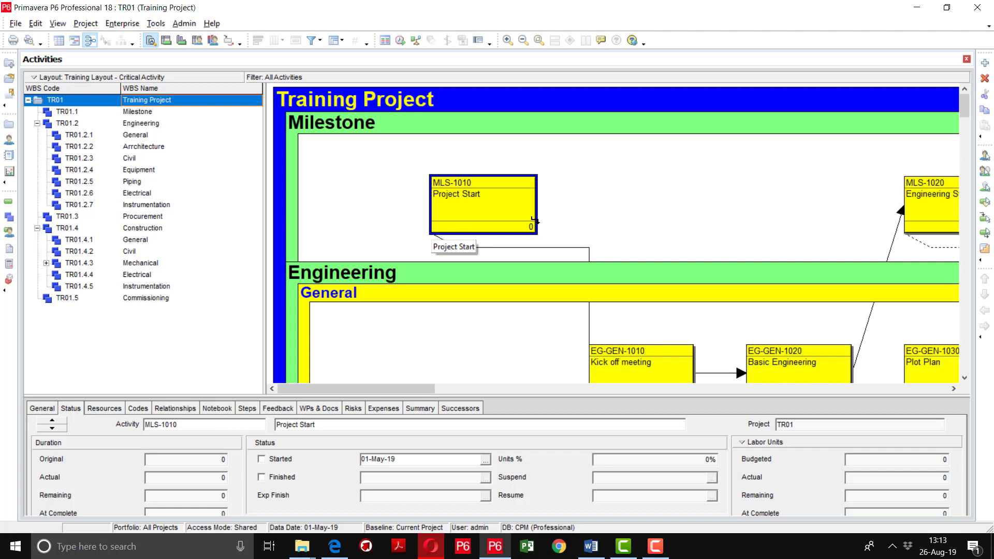
Review the font, back color and box color settings for the network's activity boxes
right_click(621, 168)
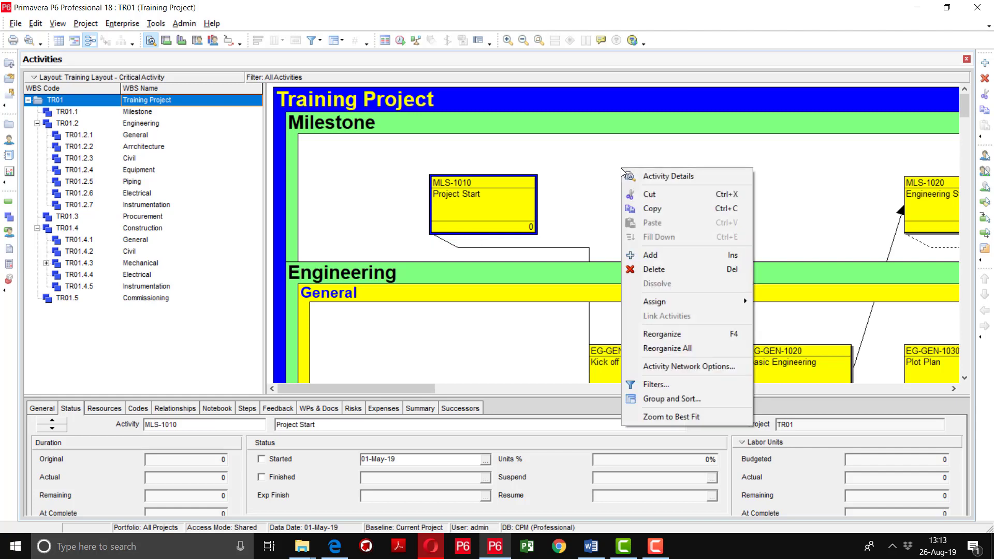
click(673, 366)
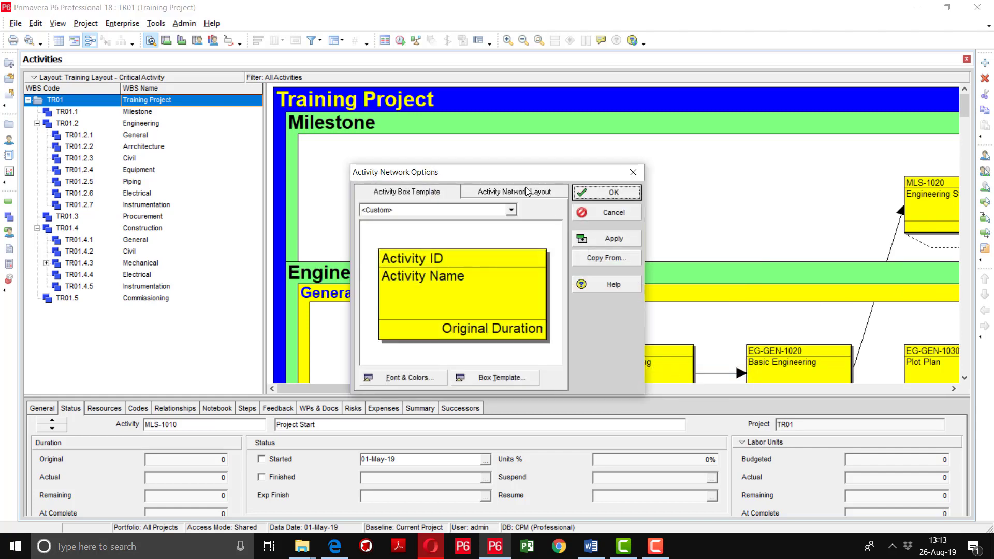
click(419, 381)
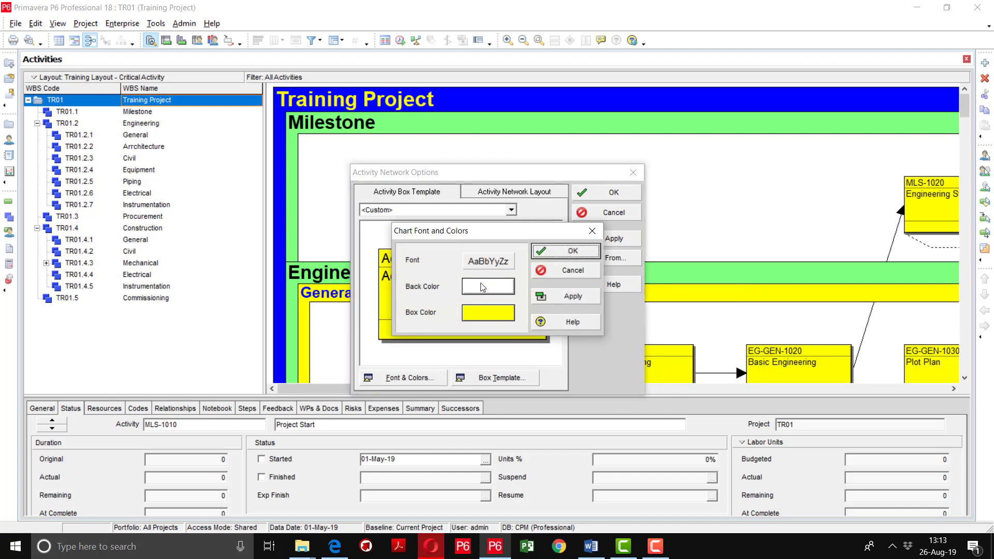
click(566, 250)
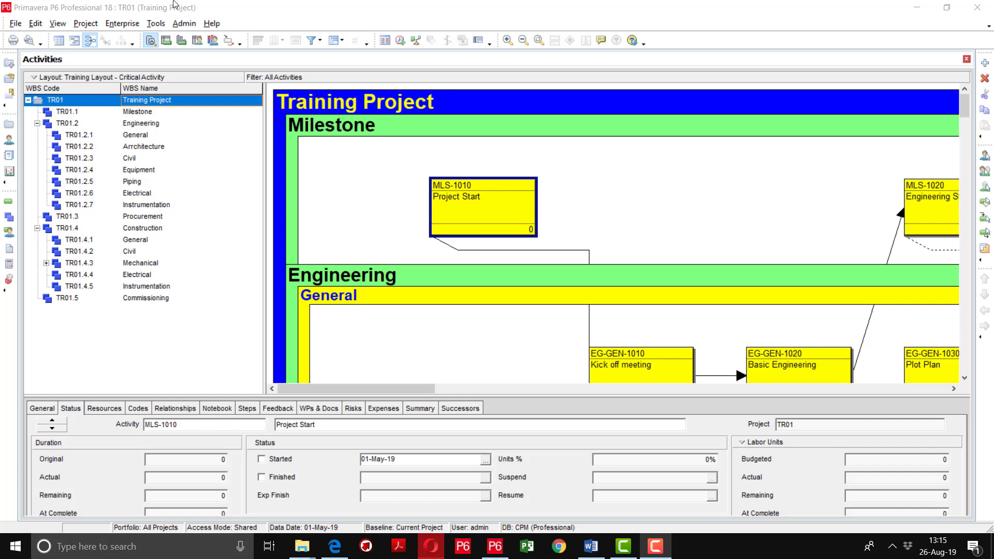
Show the activity Table alone as the top view, then switch the top view to the Gantt Chart
click(58, 23)
mouse_move(86, 39)
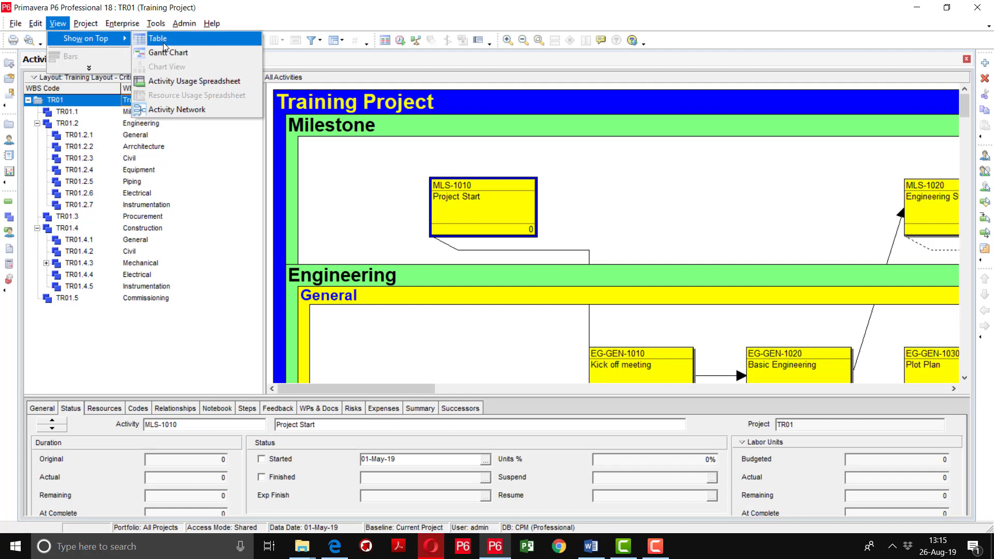
click(161, 39)
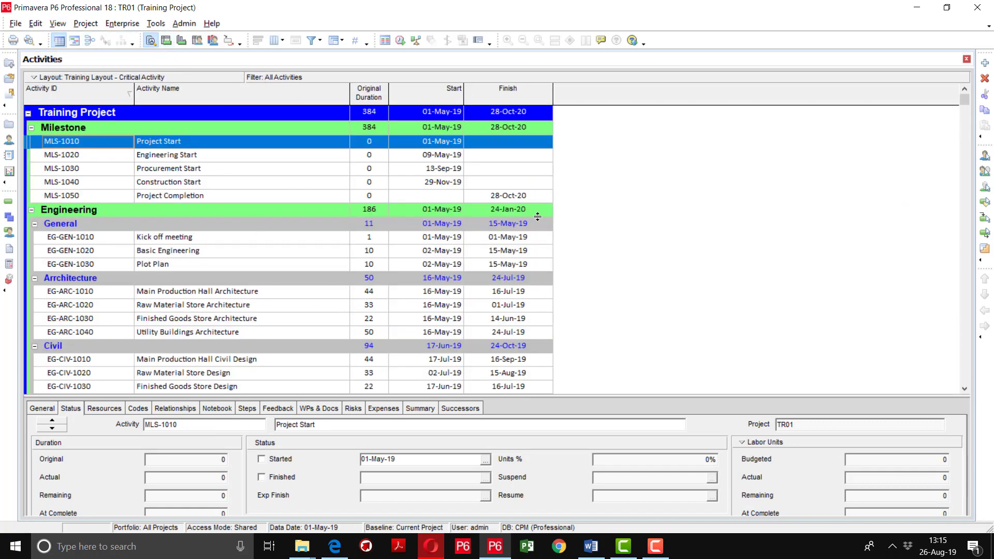
click(60, 24)
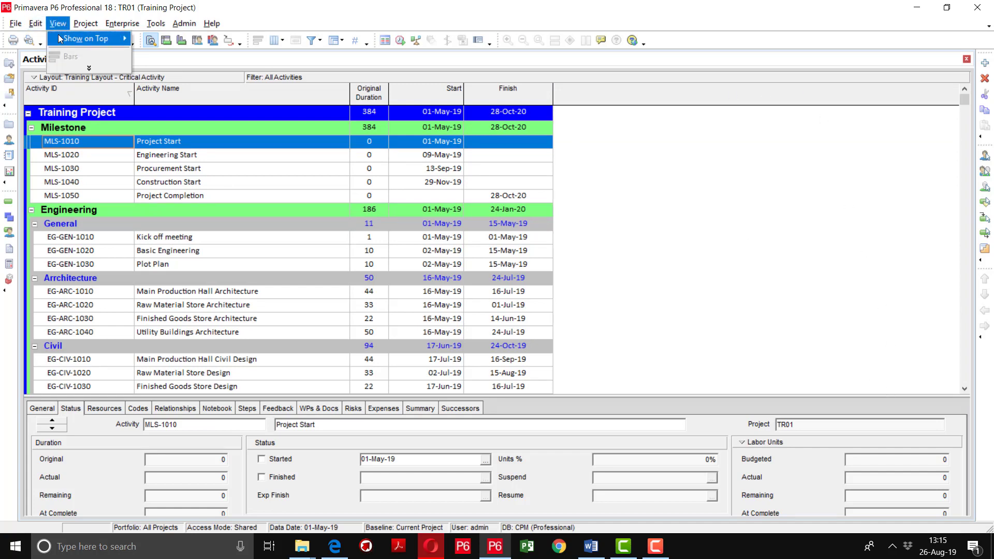
mouse_move(58, 36)
click(162, 53)
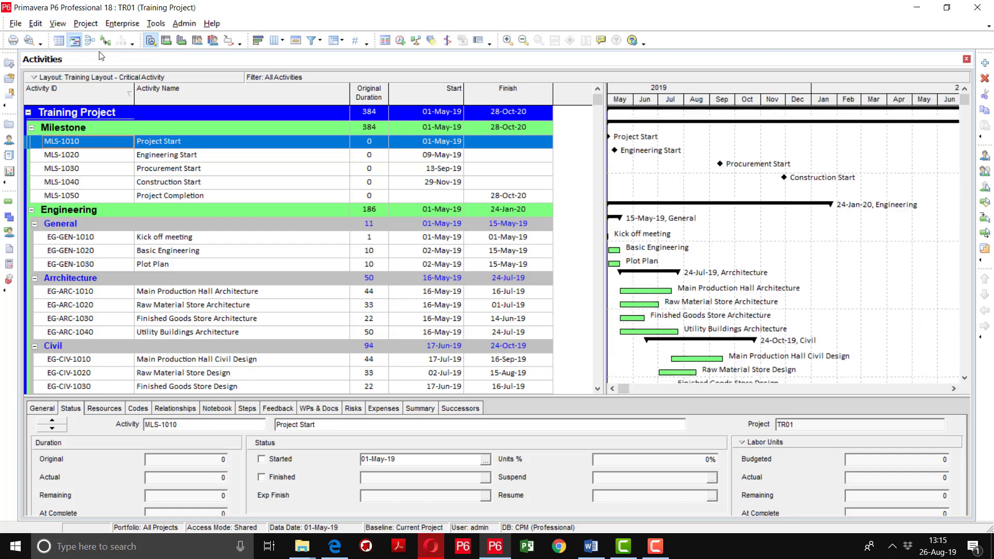